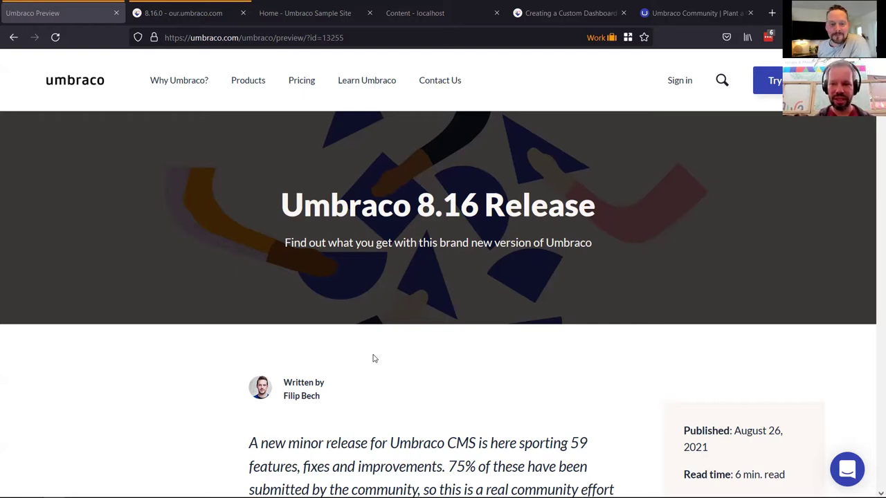
Scroll the 8.16 release article down to the 'Custom dashboard for User dialog' package.manifest example
scroll(339, 374, down, 3)
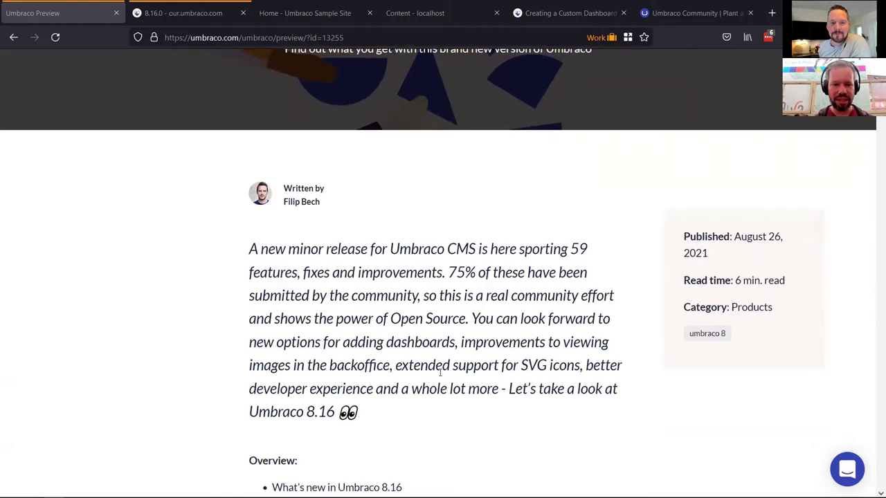
scroll(439, 374, down, 1)
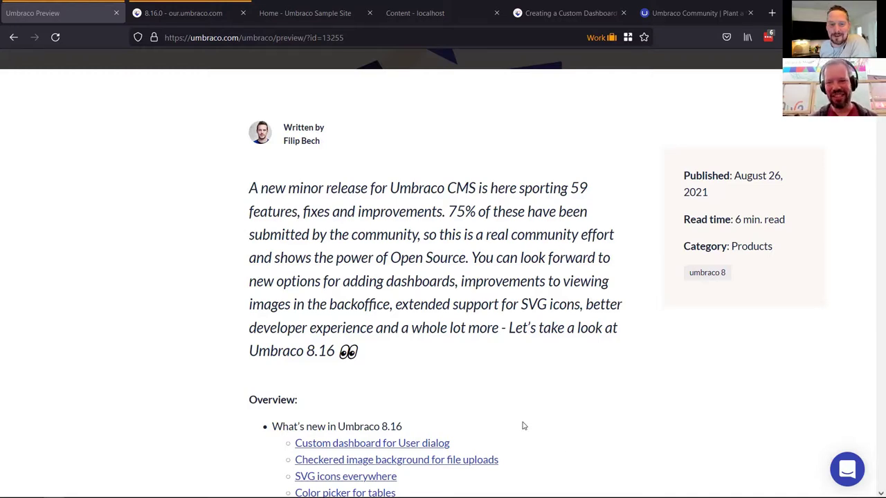
scroll(524, 426, down, 3)
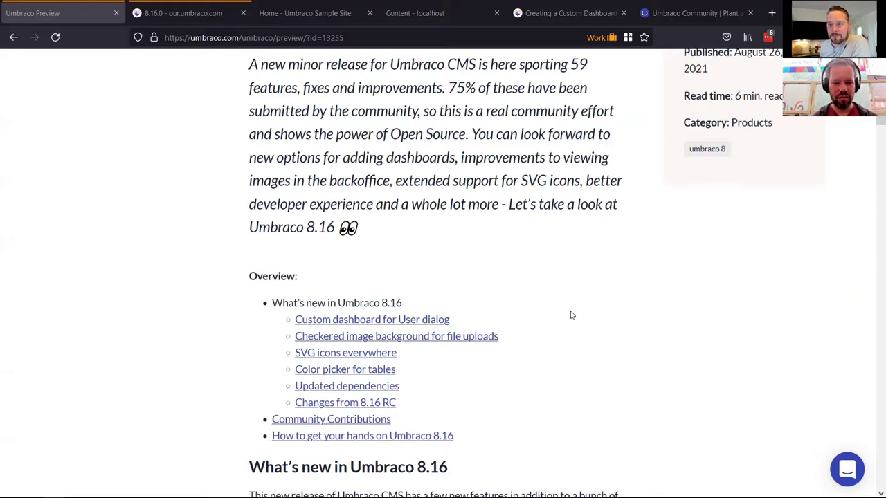
scroll(572, 315, down, 3)
scroll(551, 290, down, 3)
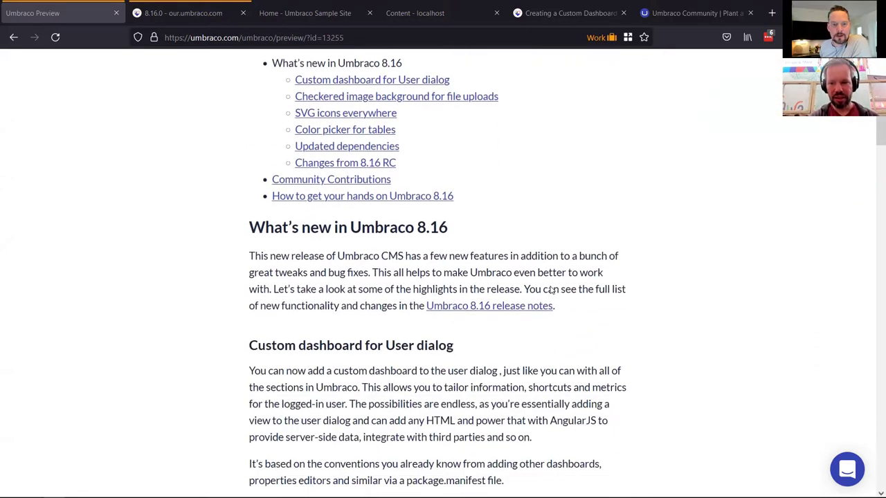
scroll(552, 290, down, 1)
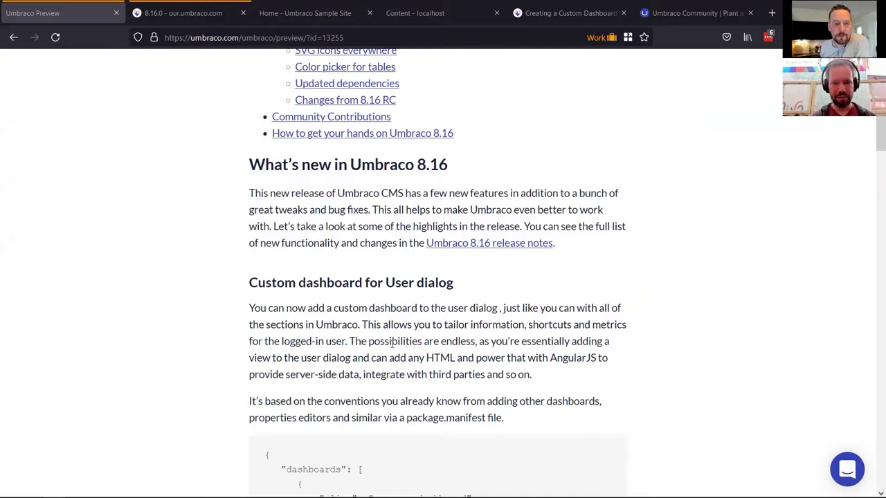
scroll(514, 339, down, 1)
scroll(514, 339, down, 2)
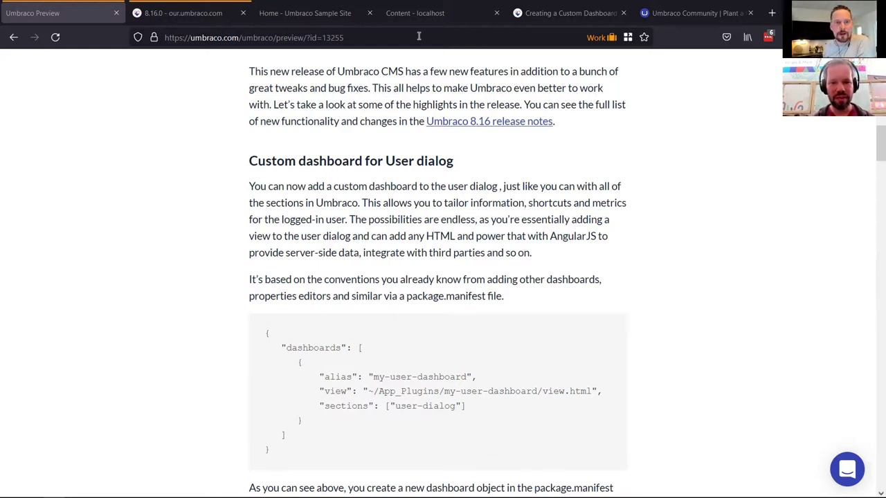
In the Content - localhost backoffice, check the profile panel shows only Edit, Change password and Logout, then go to VS Code
click(436, 15)
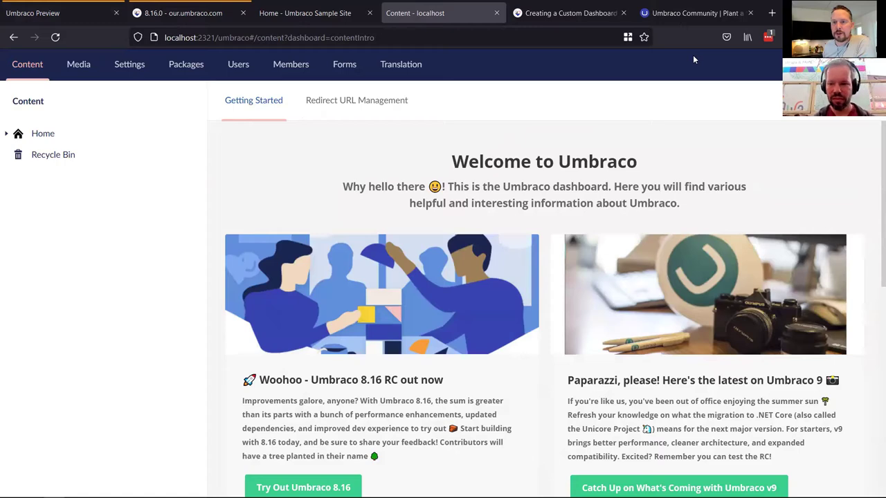
click(861, 65)
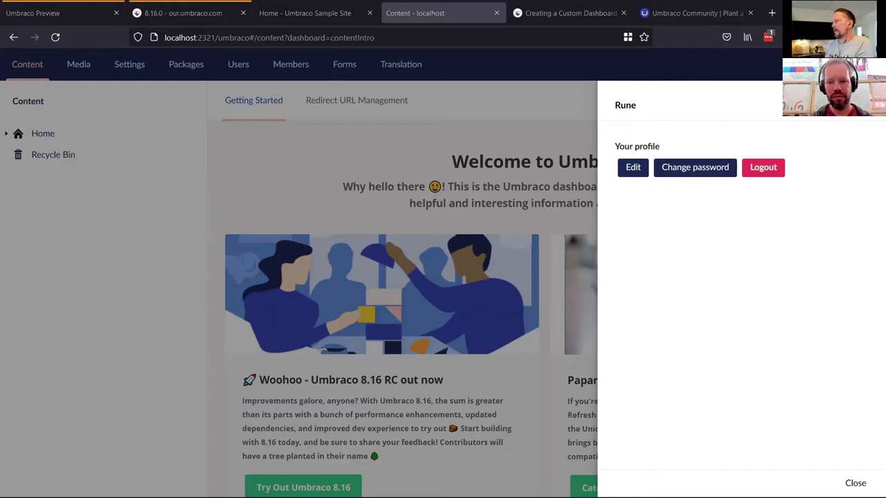
key(alt+Tab)
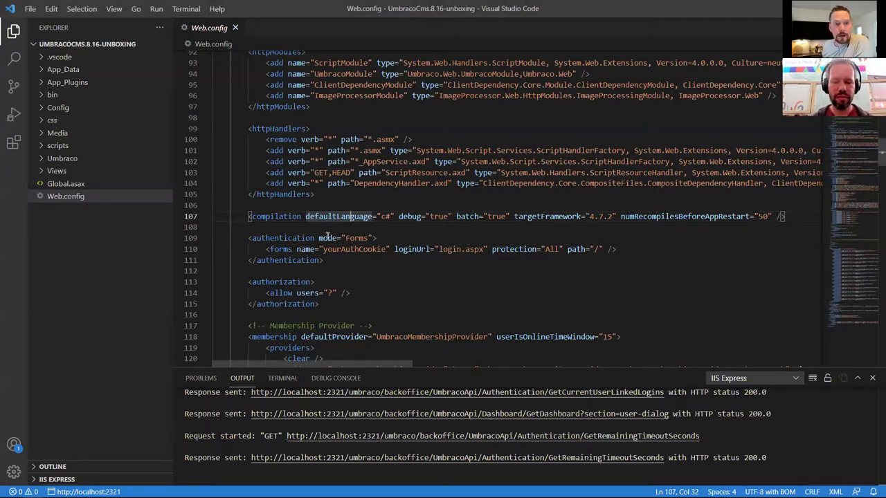
Create a test-dashboard folder inside App_Plugins containing a new view.html file
click(43, 82)
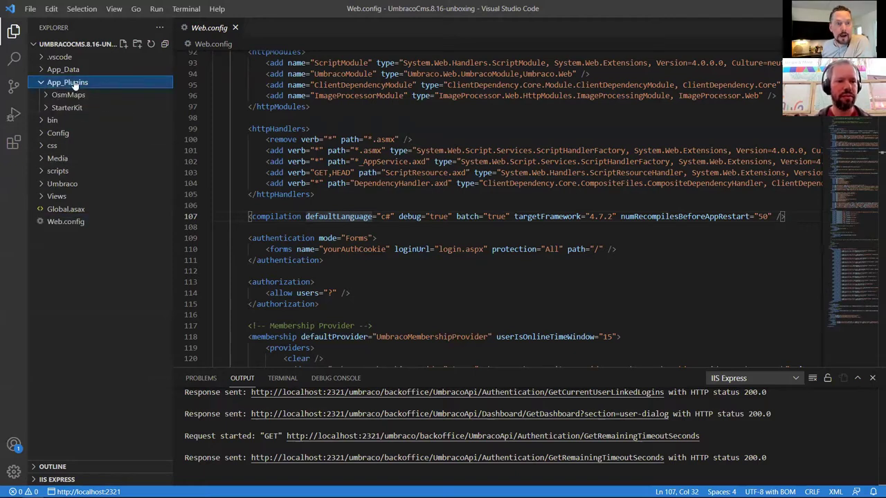
right_click(77, 83)
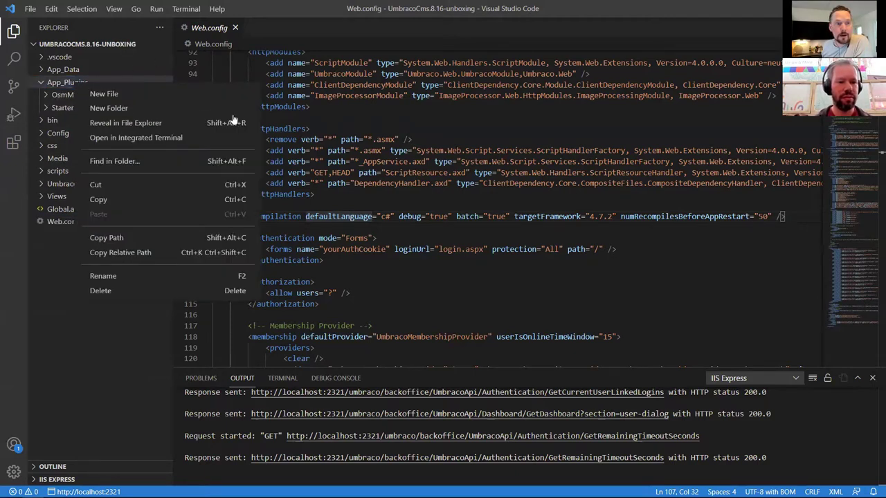
click(152, 110)
text(tes)
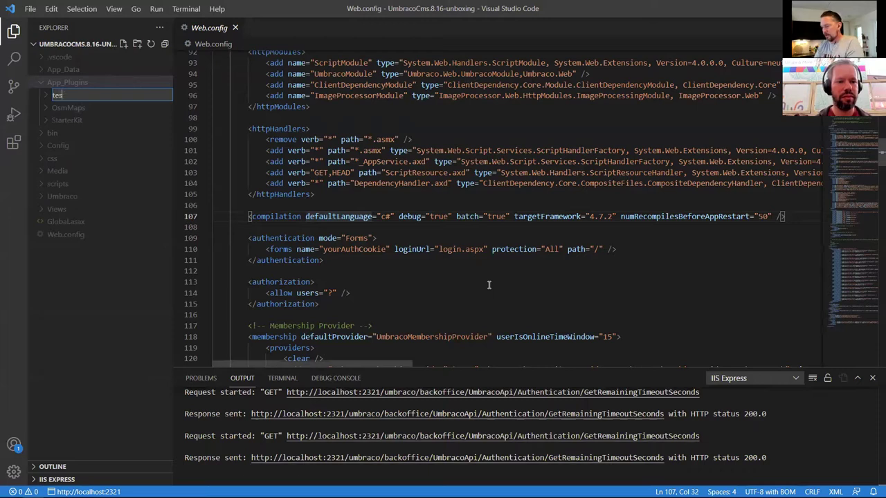
text(t-dashboard)
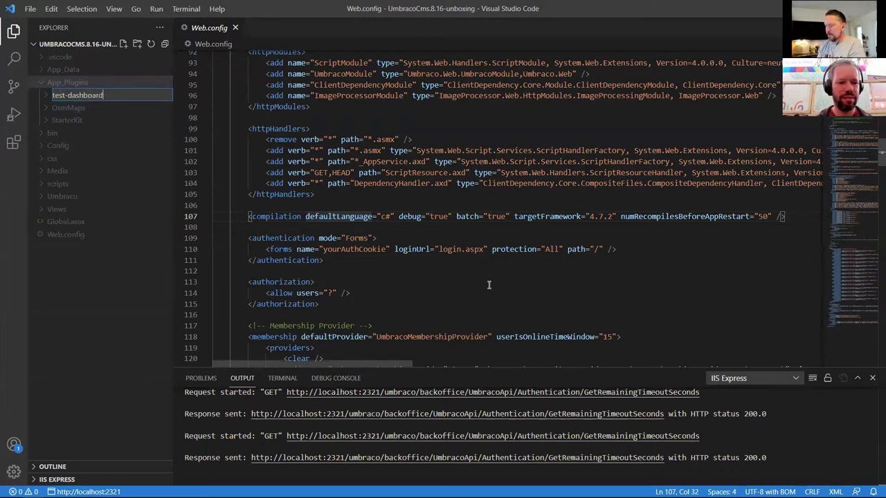
key(Return)
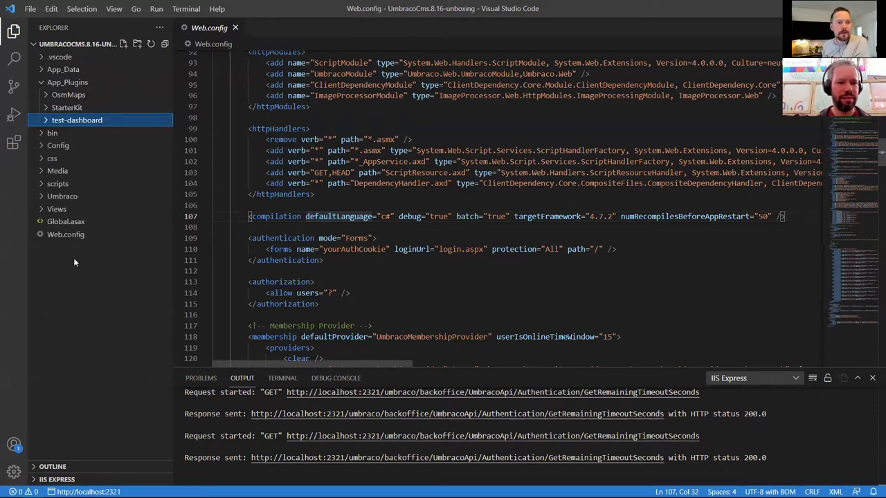
right_click(89, 125)
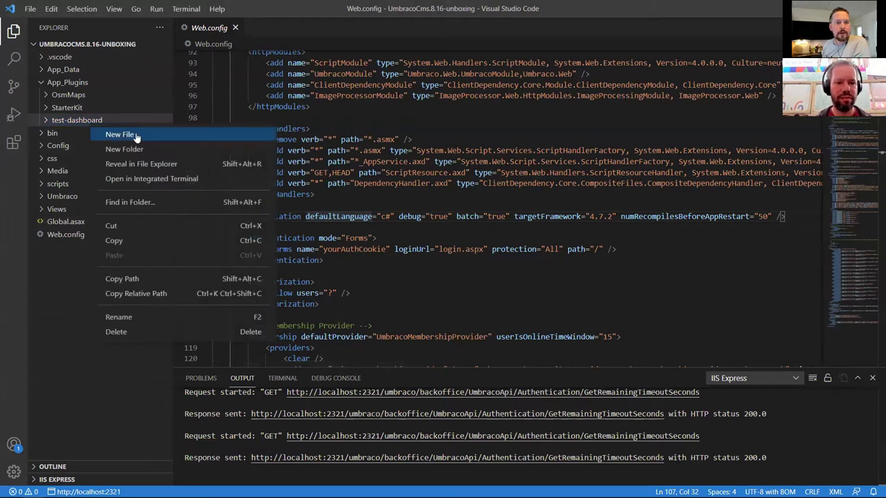
click(121, 135)
text(v)
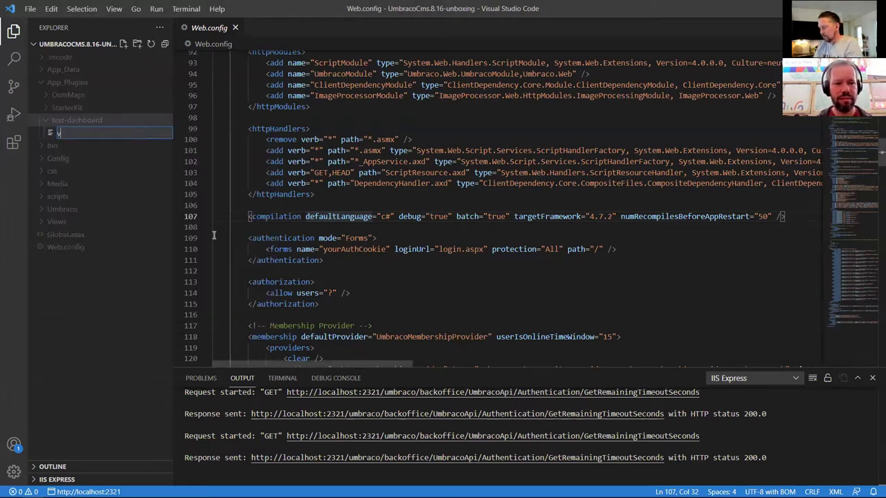
text(iew.html)
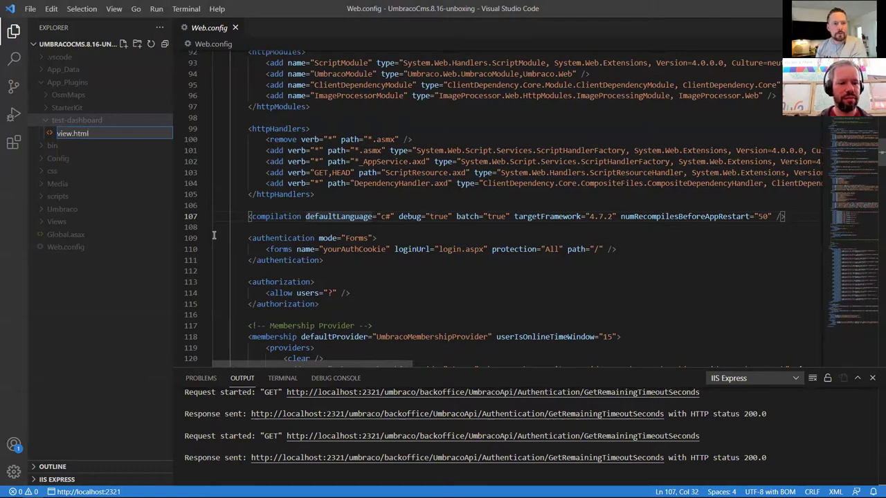
key(Return)
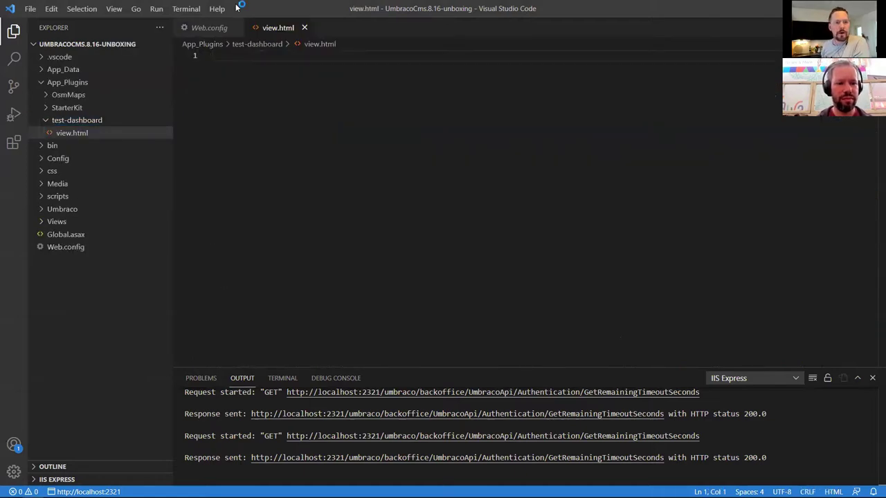
Write <h1>Hello world!</h1> into view.html and save it
right_click(78, 136)
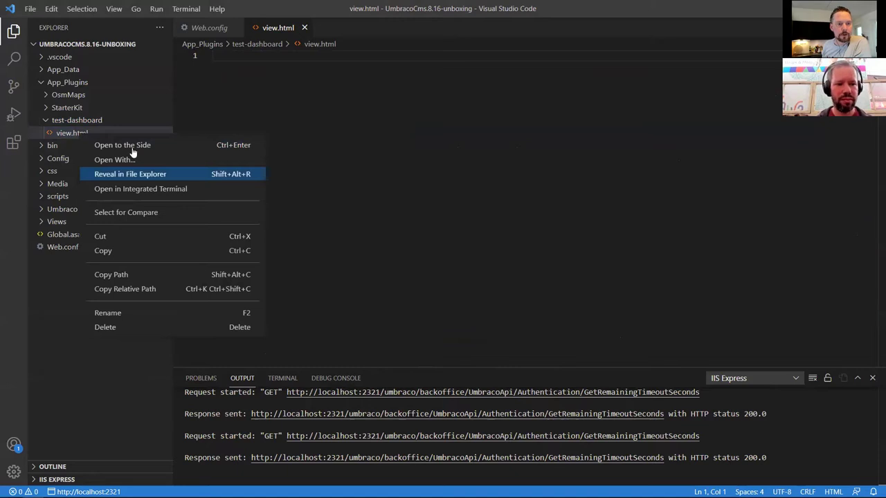
click(271, 122)
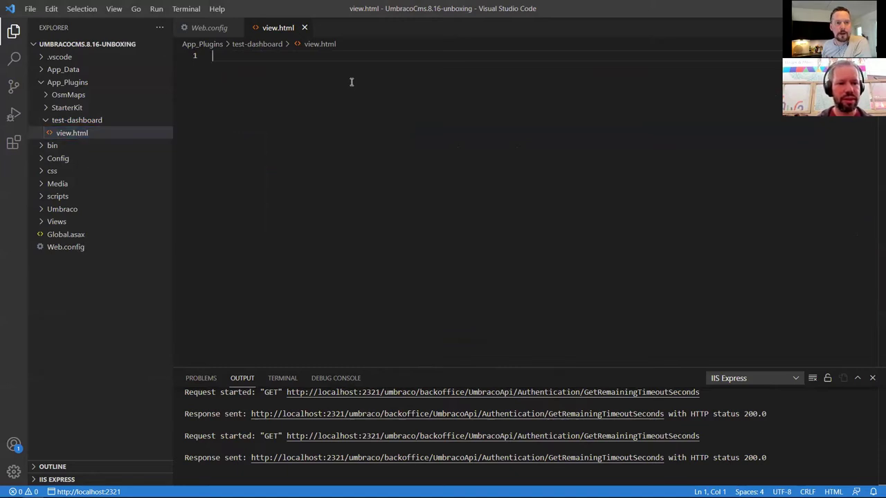
text(<h1>)
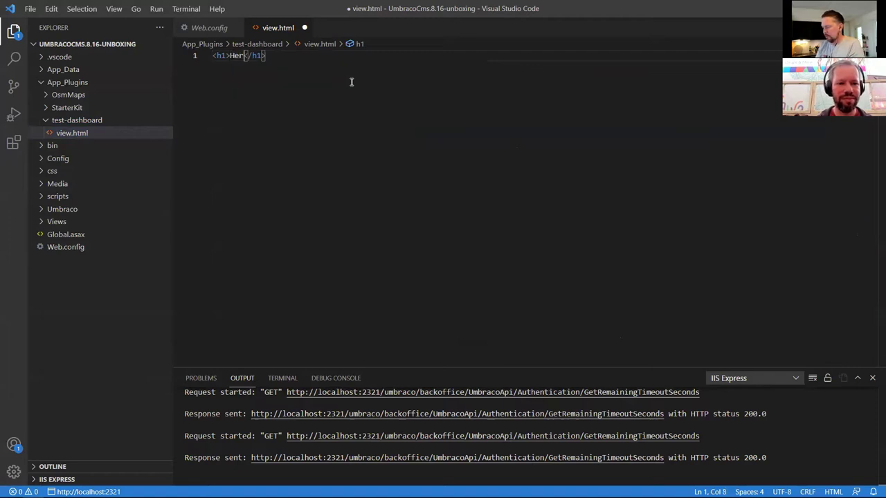
text(He)
text(o world!)
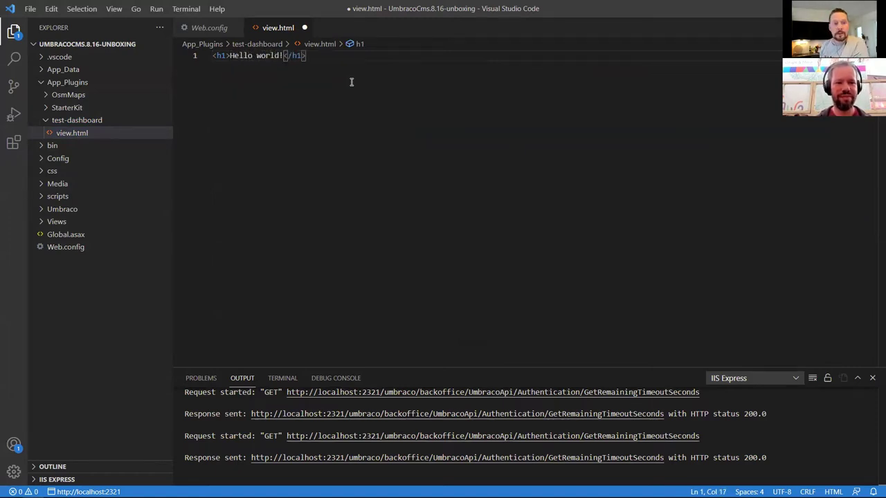
key(ctrl+s)
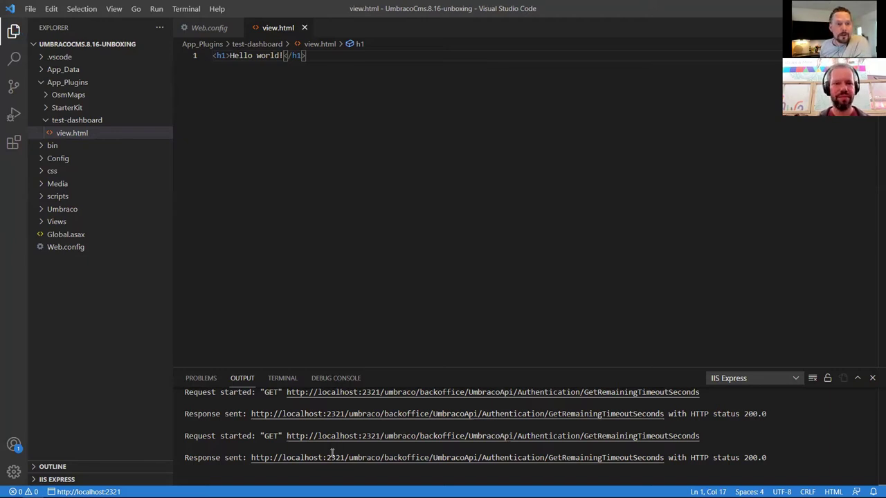
Add a new package.manifest file to the test-dashboard folder
click(87, 130)
right_click(87, 124)
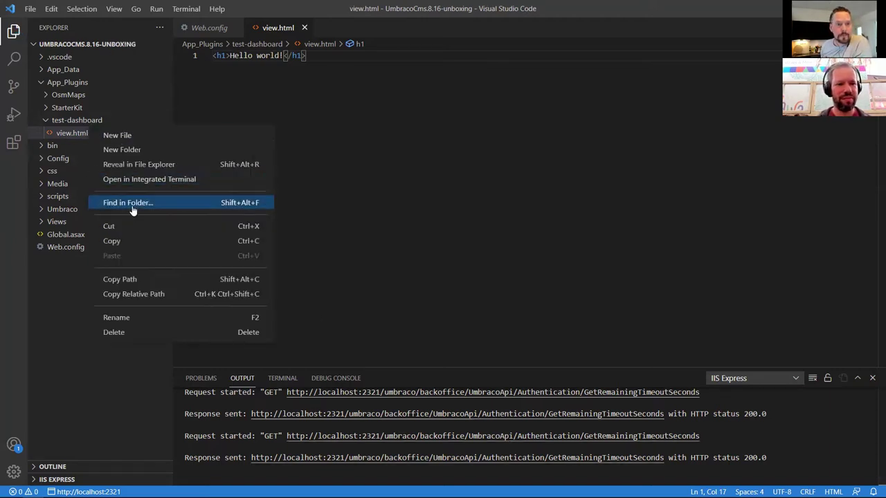
click(130, 136)
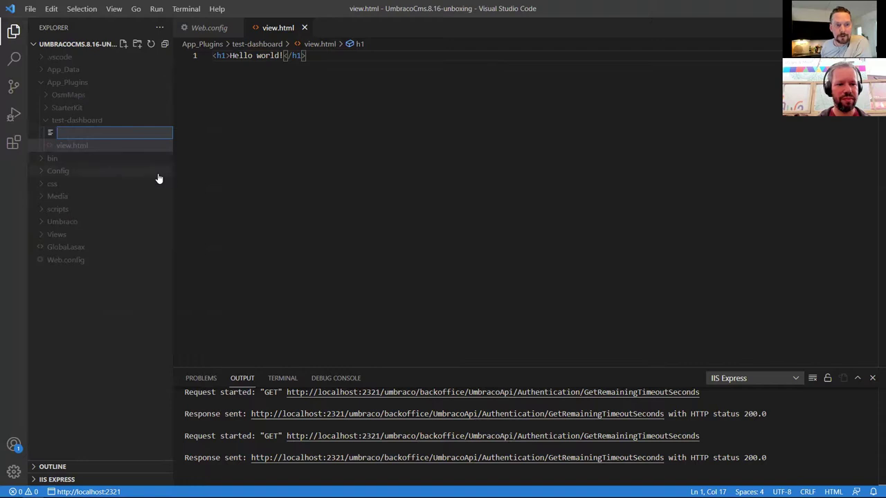
text(packge)
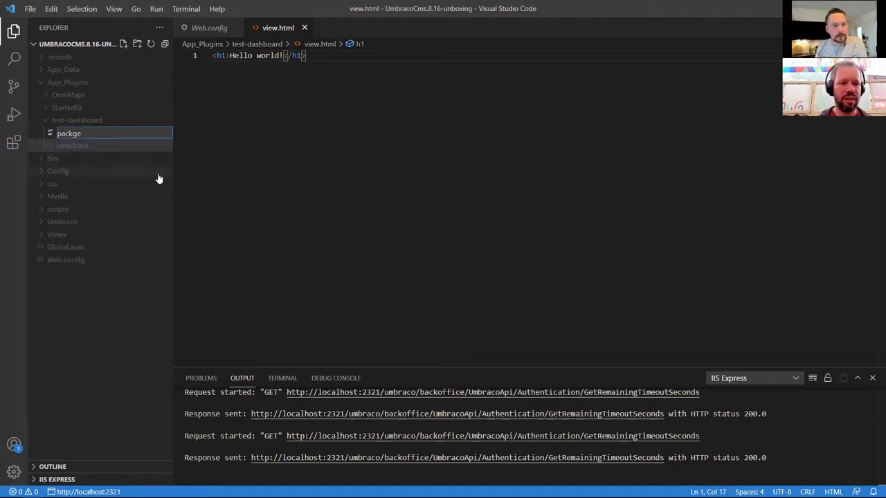
key(BackSpace)
key(BackSpace)
text(age.)
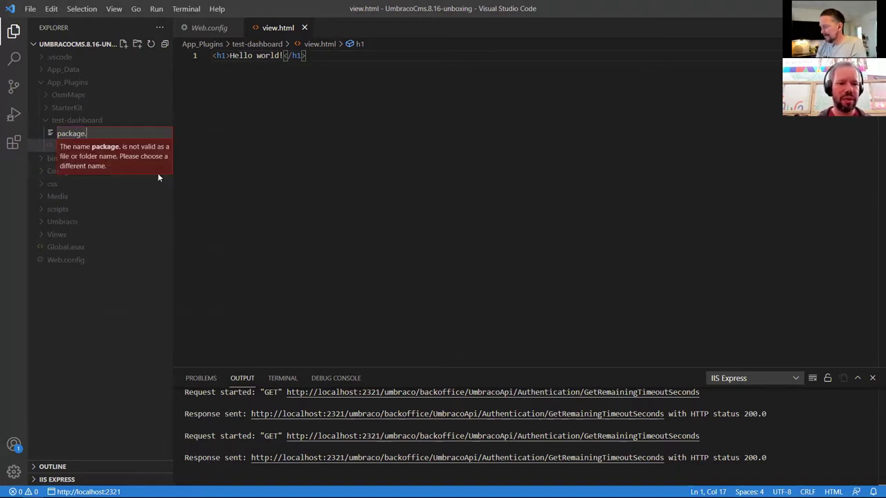
text(manifest)
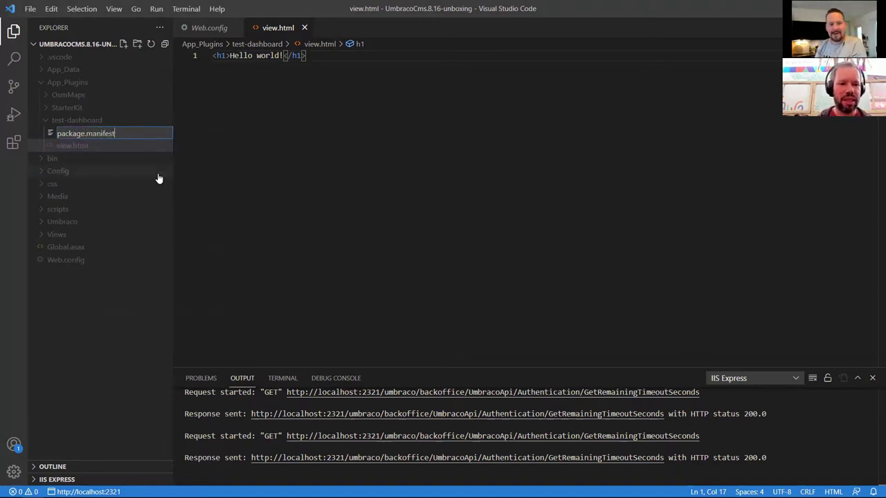
key(Return)
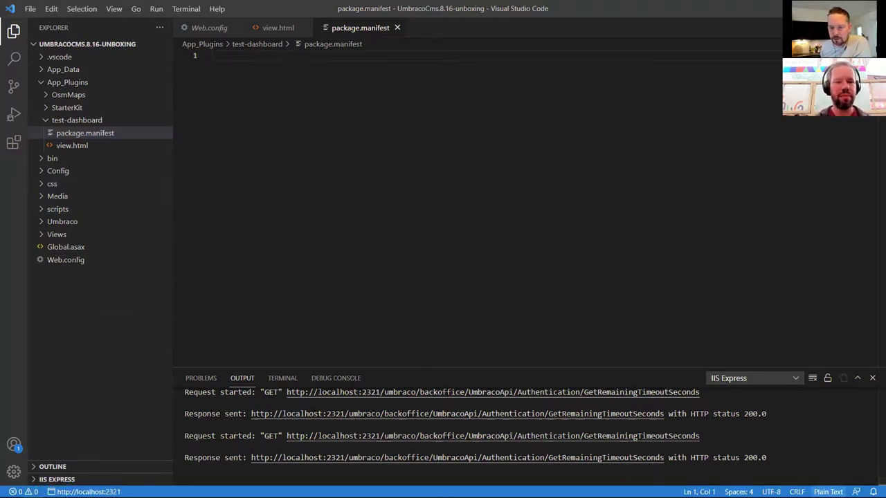
Set package.manifest's language mode from Plain Text to JSON
click(827, 491)
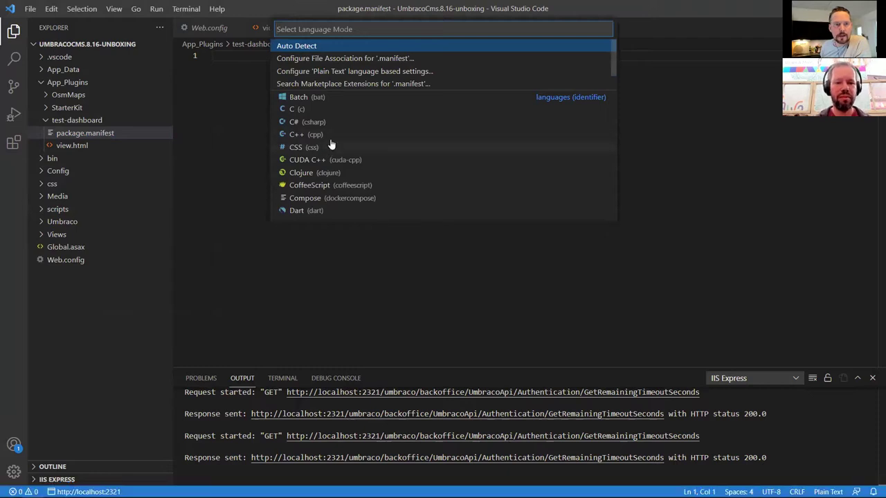
text(json)
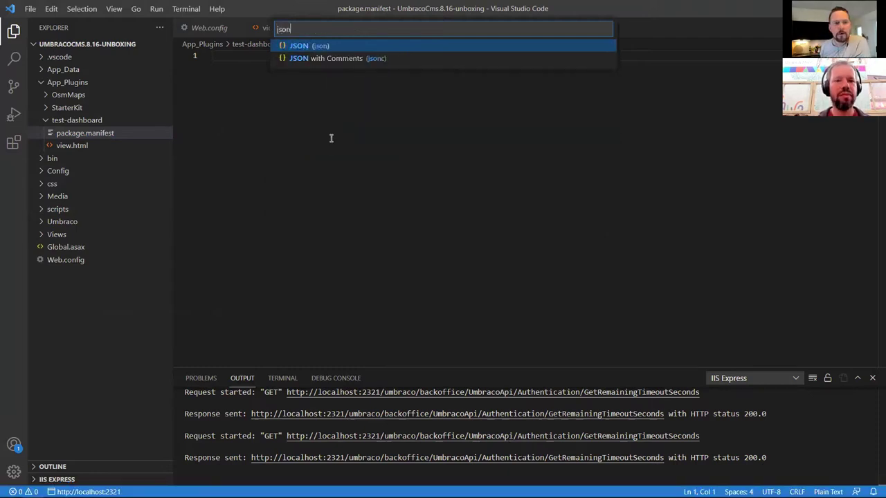
click(307, 47)
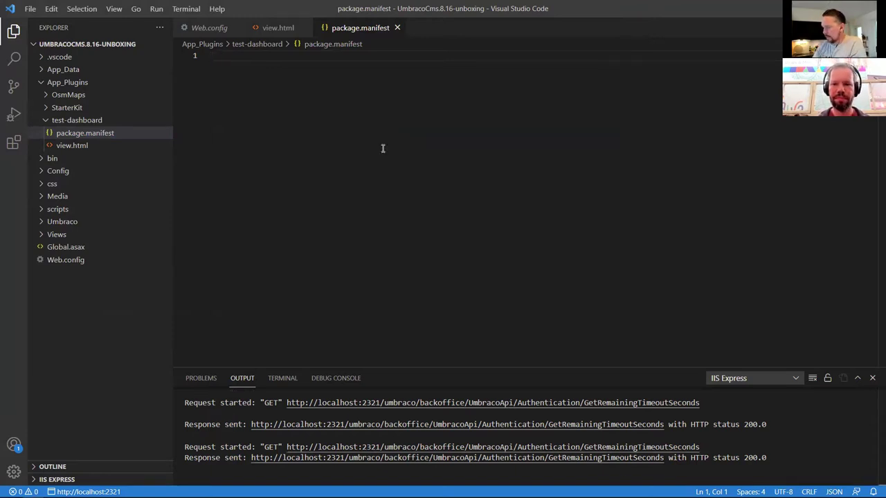
Start the manifest object with a $schema pointing to the package.manifest schema URL, and save
text({)
key(Return)
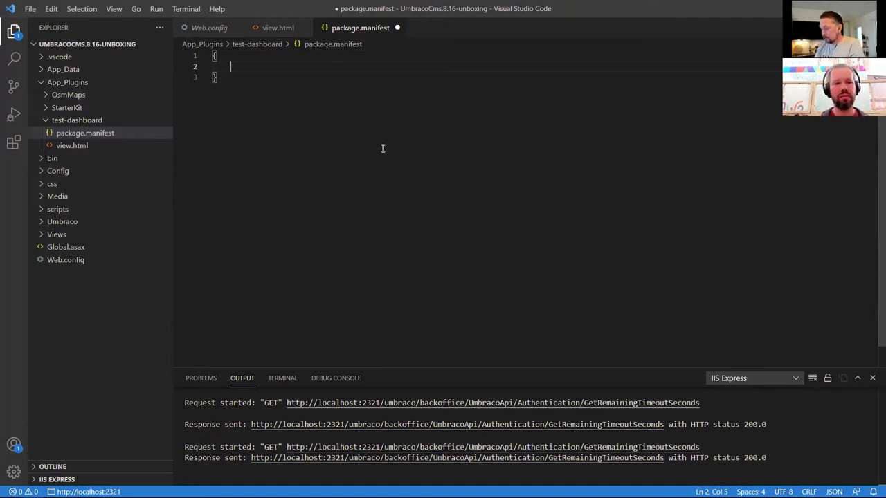
text($)
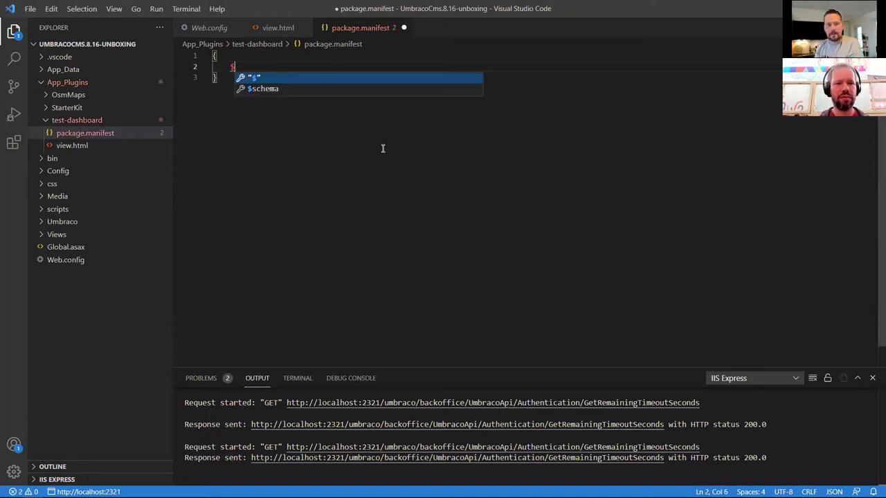
key(Down)
key(Return)
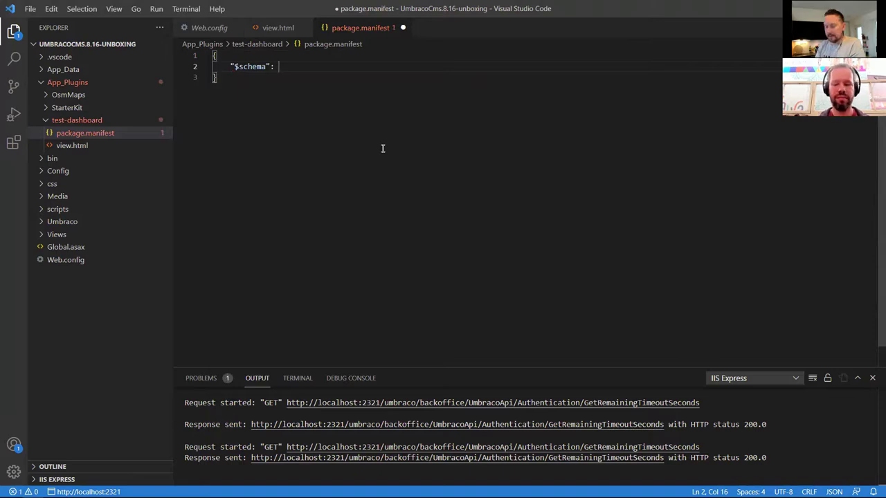
text(")
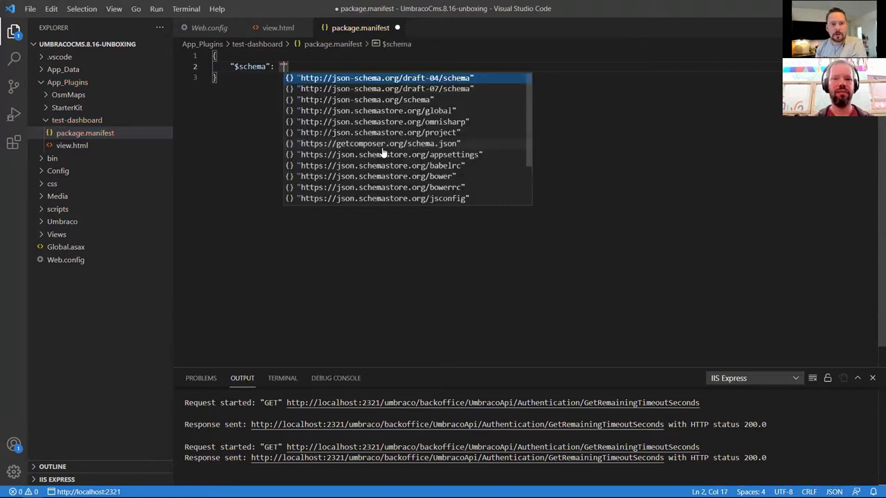
key(Down)
key(Down)
key(Down)
key(Down)
key(Down)
key(Down)
key(Down)
key(Return)
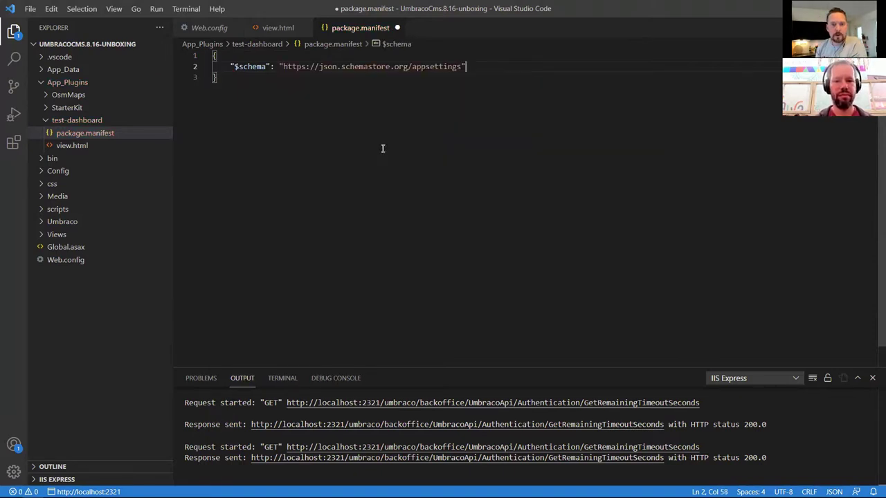
key(Left)
key(BackSpace)
key(BackSpace)
key(BackSpace)
key(BackSpace)
key(BackSpace)
key(BackSpace)
key(BackSpace)
key(BackSpace)
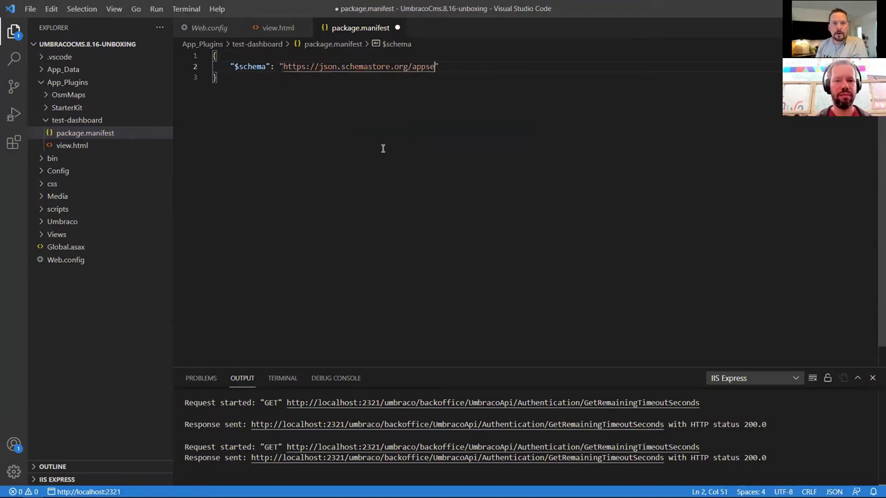
key(BackSpace)
key(BackSpace)
key(BackSpace)
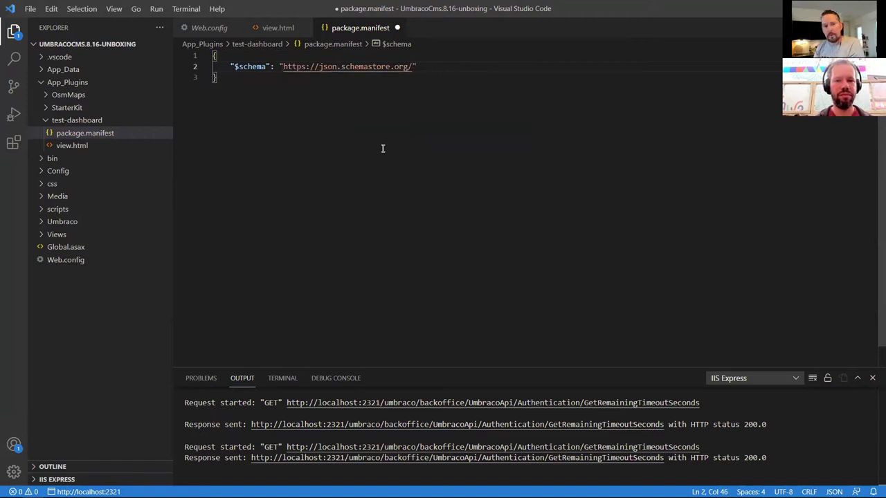
text(package)
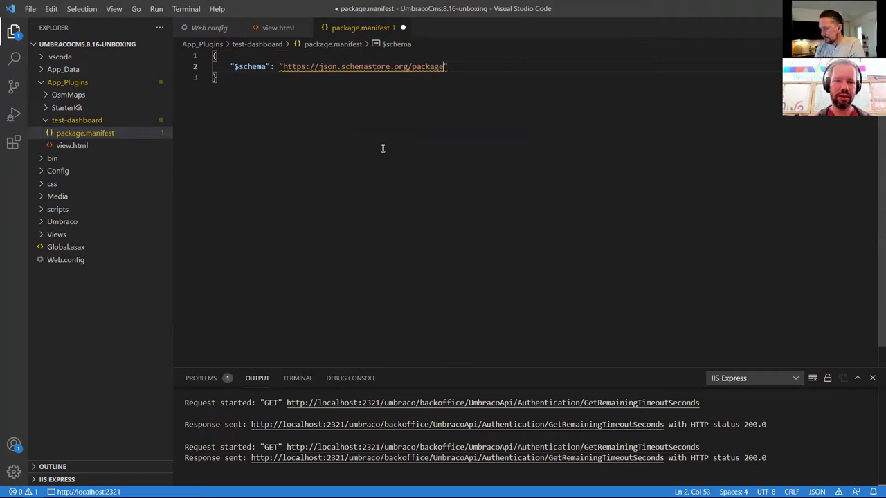
text(.manifest)
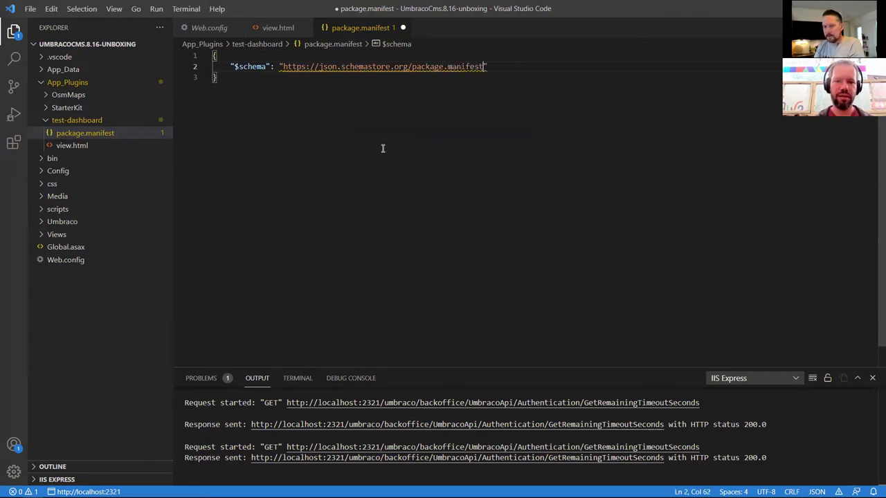
key(ctrl+s)
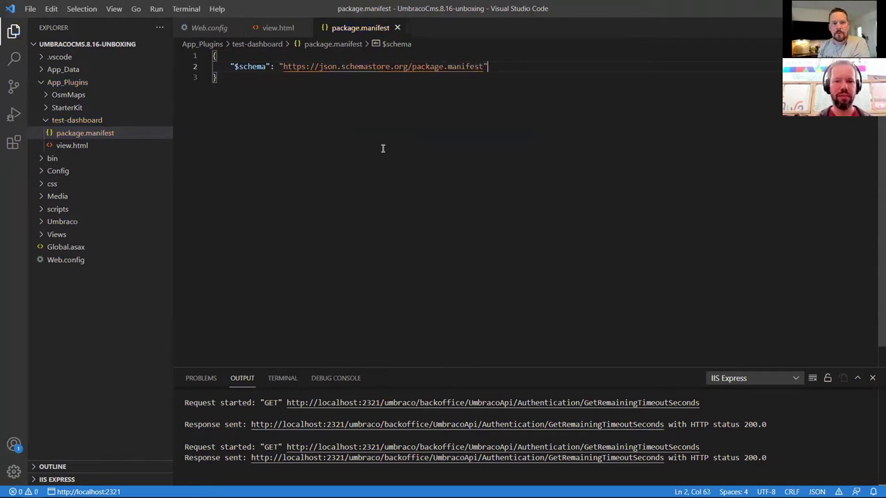
Add a dashboards list with one entry whose alias is test-dashboard
text(,)
key(Return)
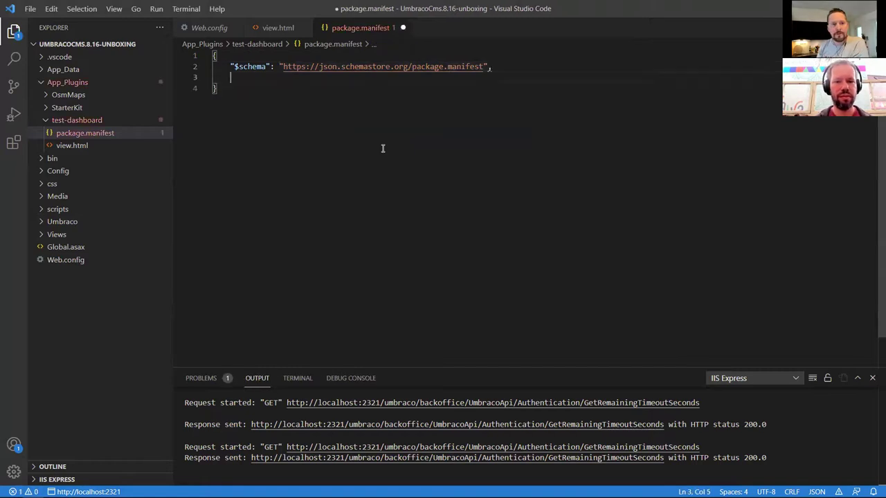
text(")
key(Down)
key(Down)
key(Down)
key(Down)
key(Down)
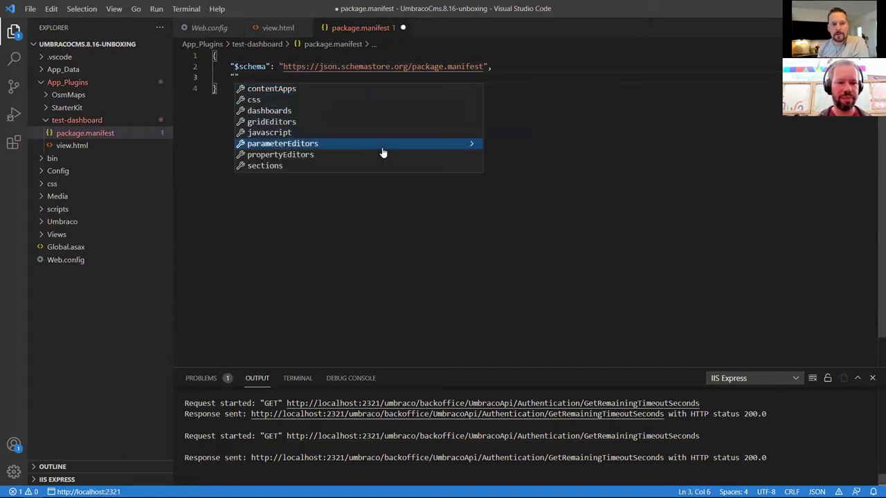
key(Down)
key(Up)
key(Up)
key(Up)
key(Up)
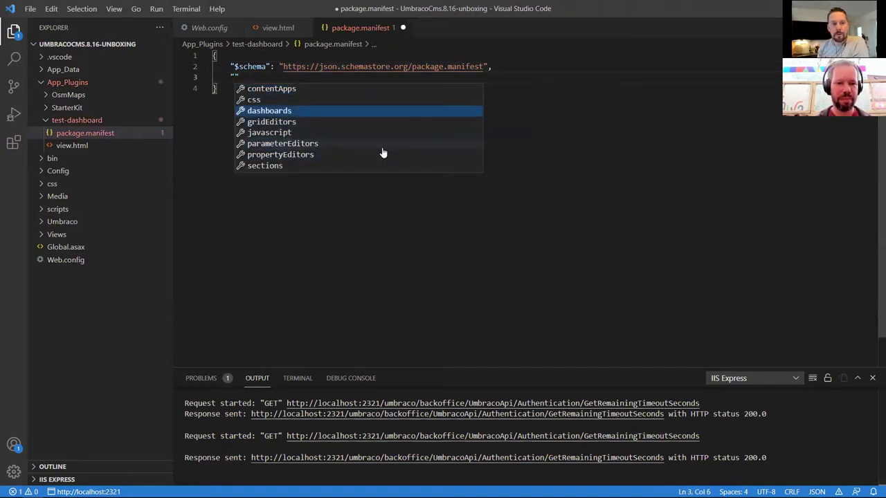
key(Return)
key(Return)
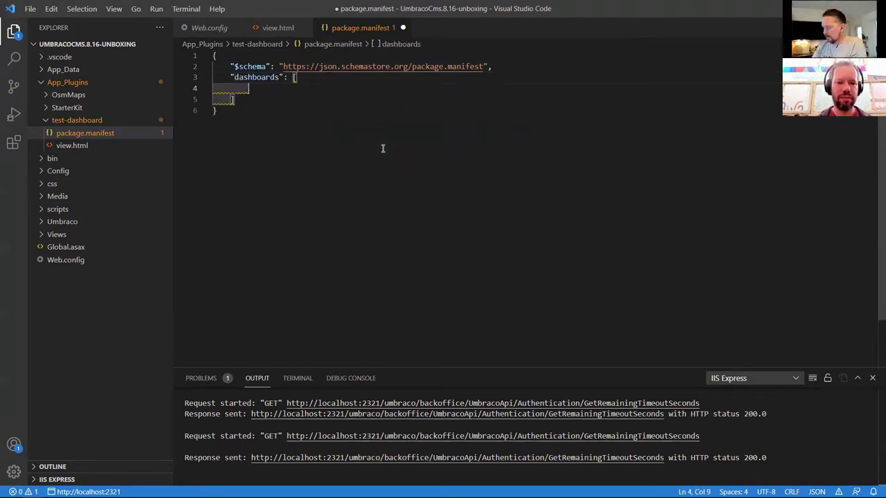
text({)
key(Return)
text(")
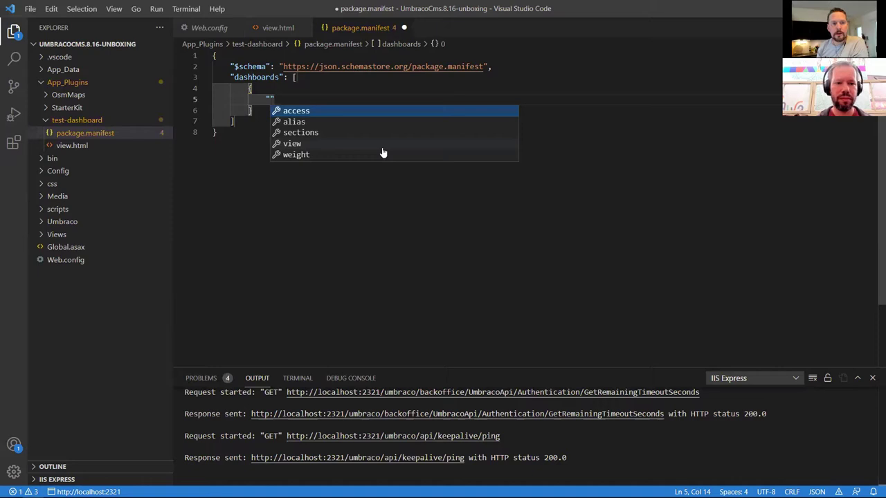
key(Down)
key(Return)
text(tes)
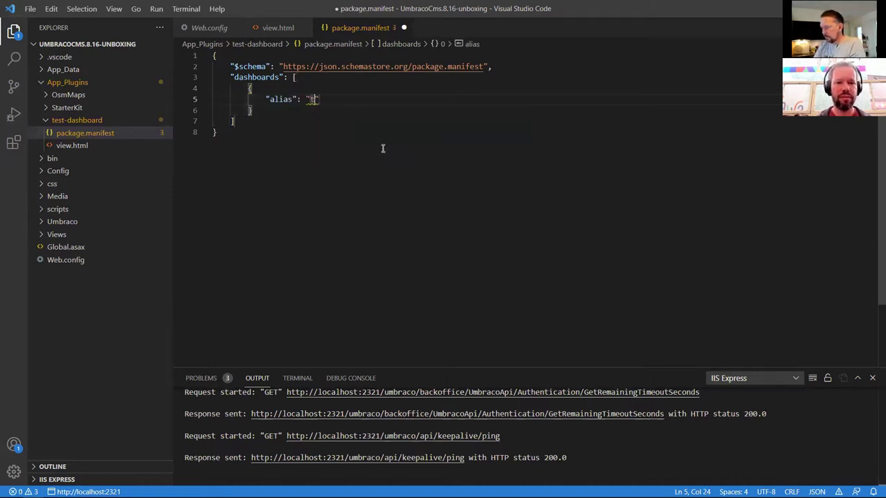
text(t-dashboa)
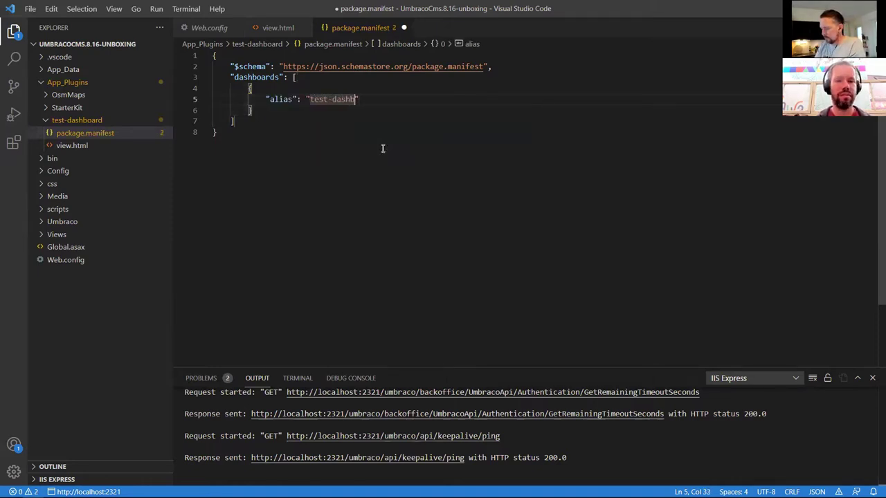
text(rd",)
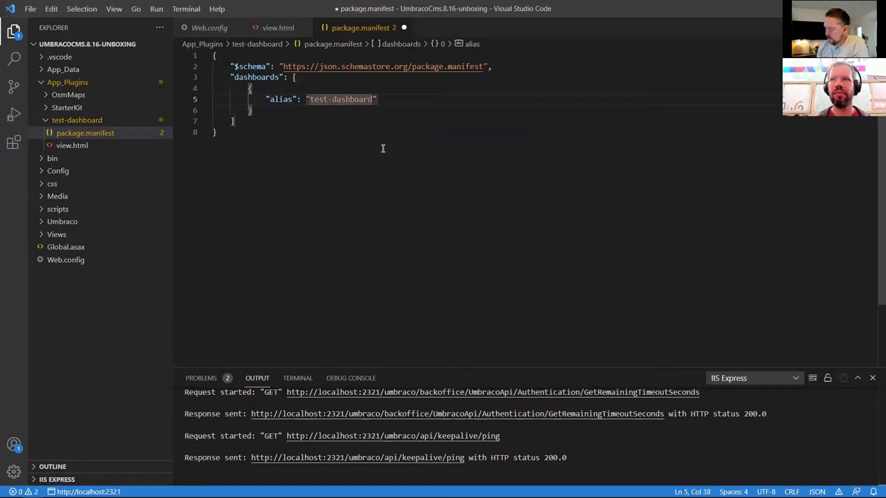
Give the dashboard "sections": ["user-dialog"] and begin a new property line after it
key(Return)
text(")
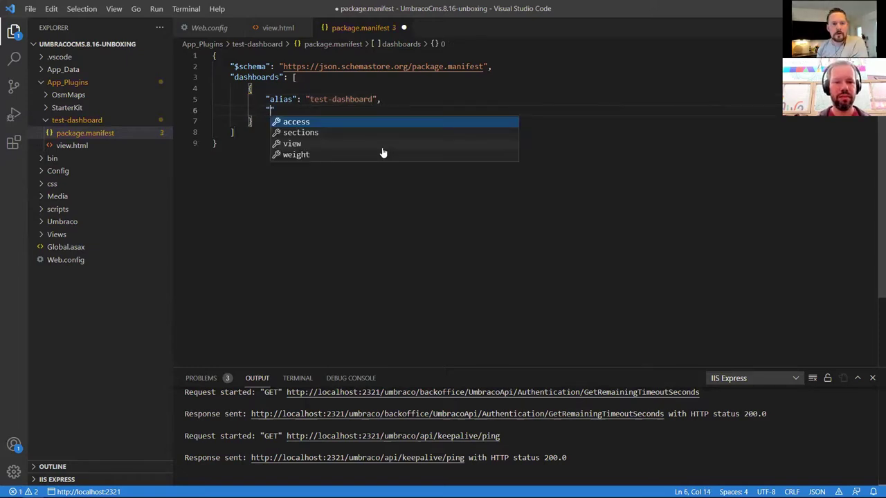
key(Down)
key(Down)
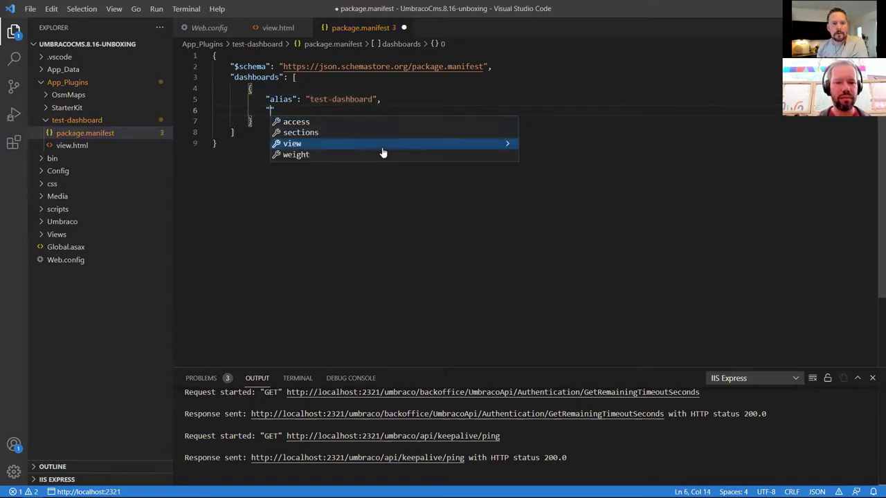
key(Up)
key(Return)
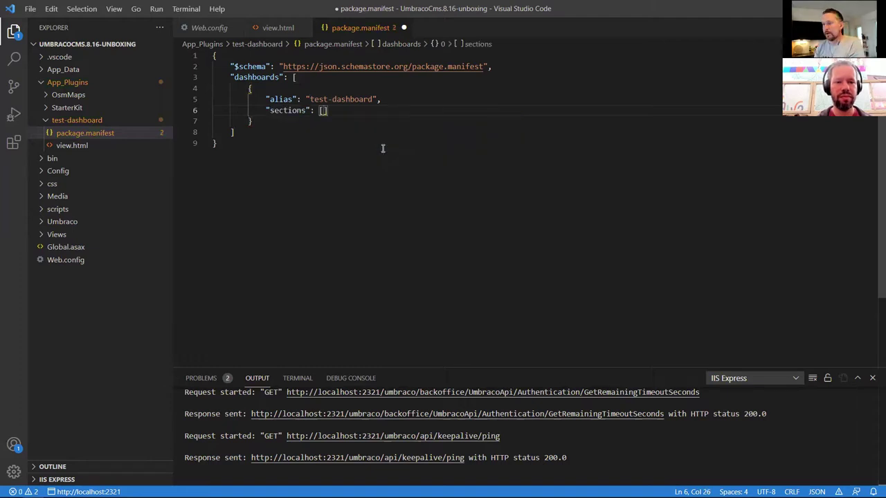
text(")
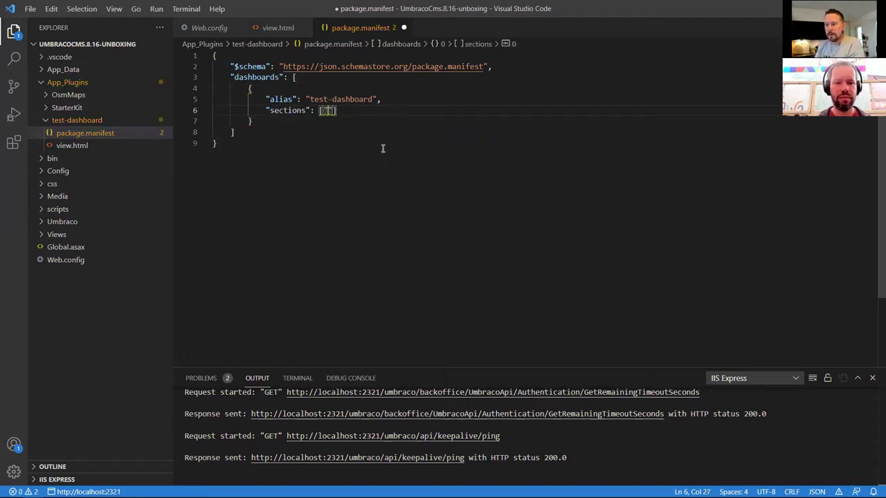
text(user-di)
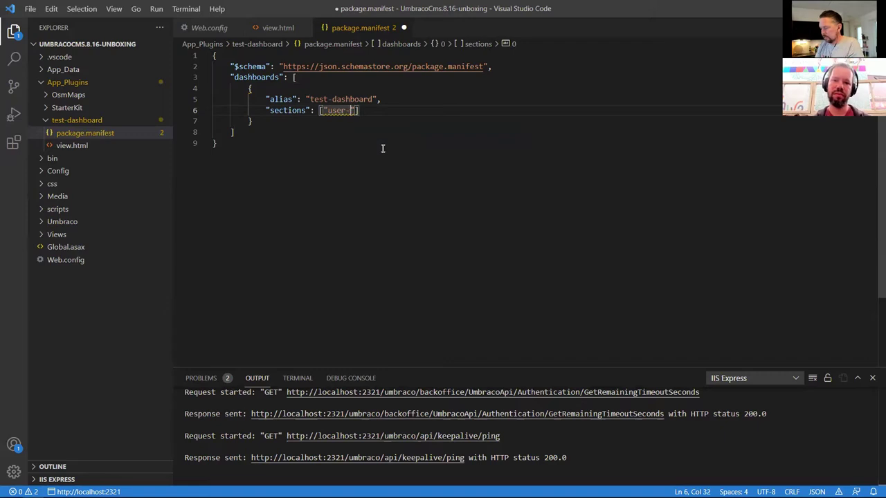
text(alog")
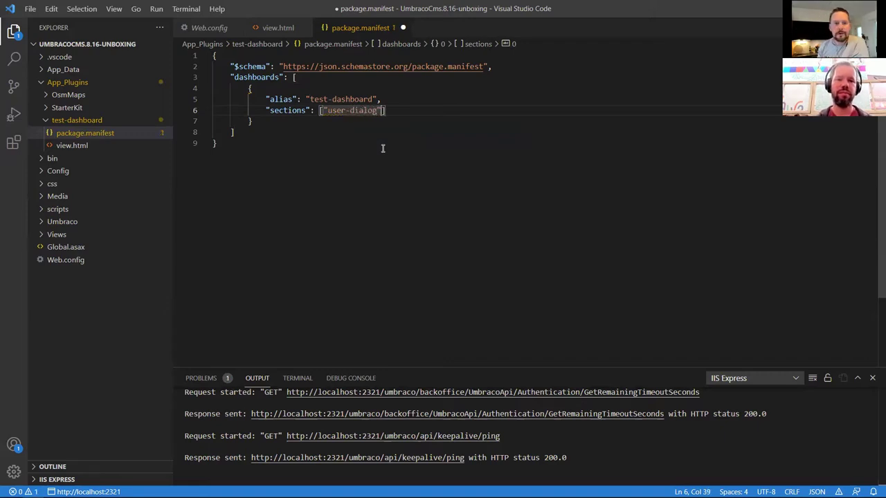
text(],)
key(Return)
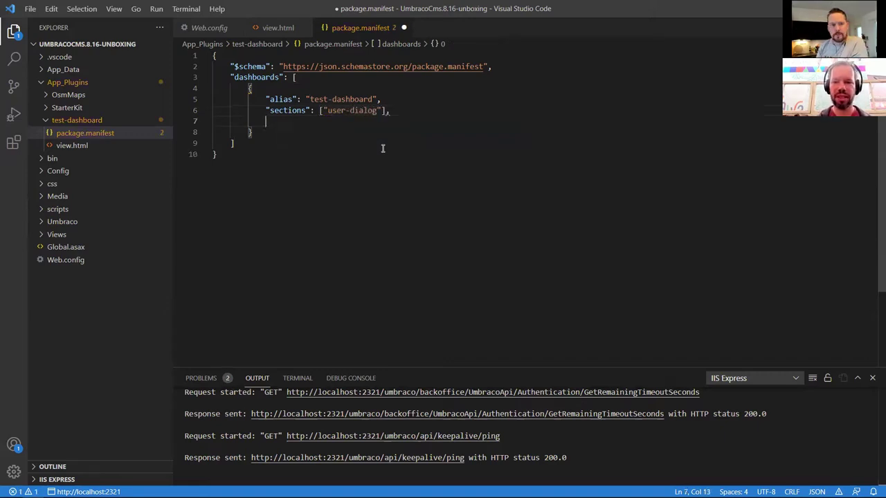
text(")
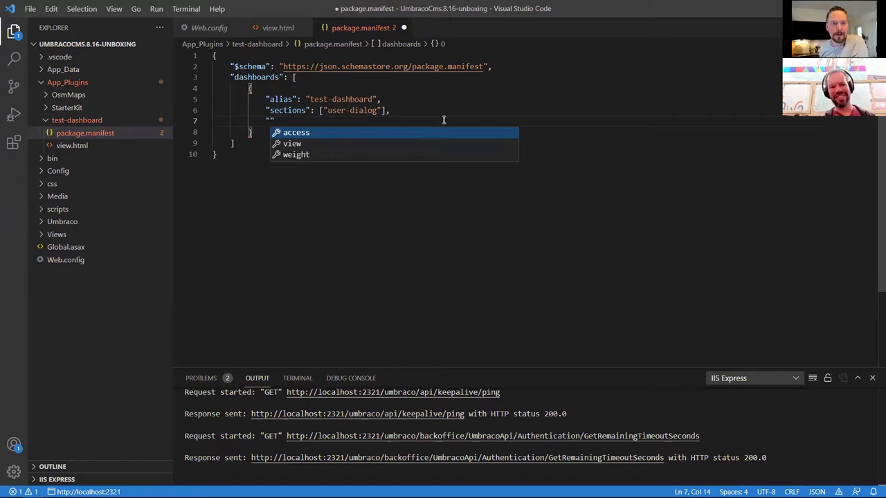
Set the dashboard's view to ~/app_Plugins/test-dashboard/view.html and save package.manifest
click(324, 144)
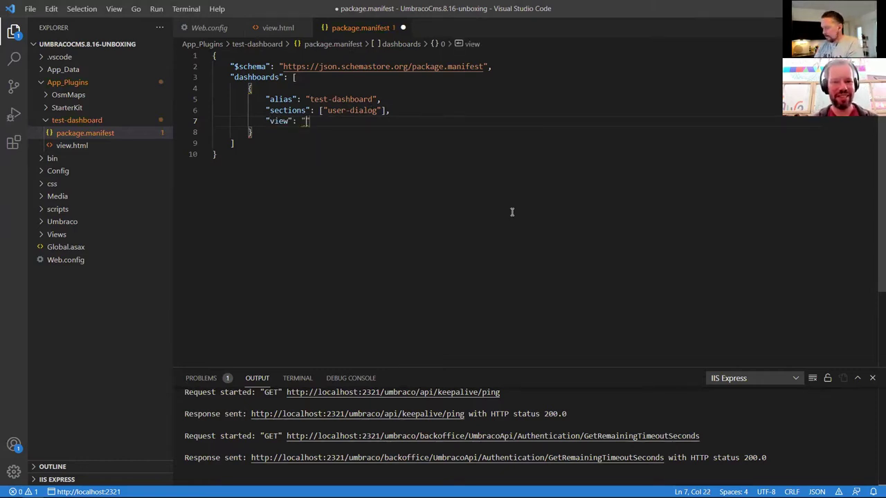
text(~/)
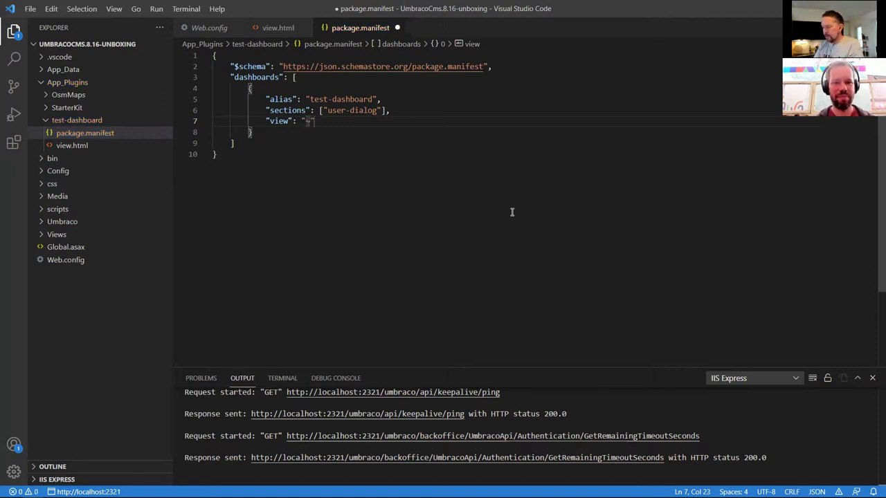
text(a)
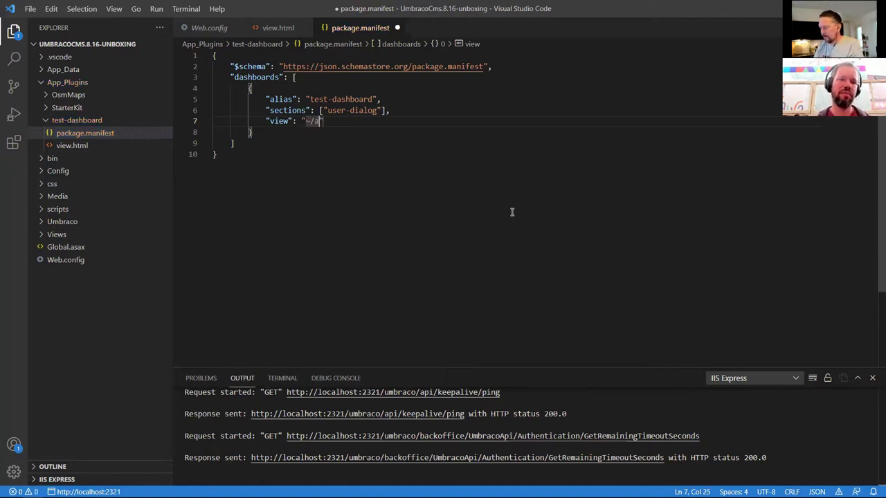
text(pp_Plug)
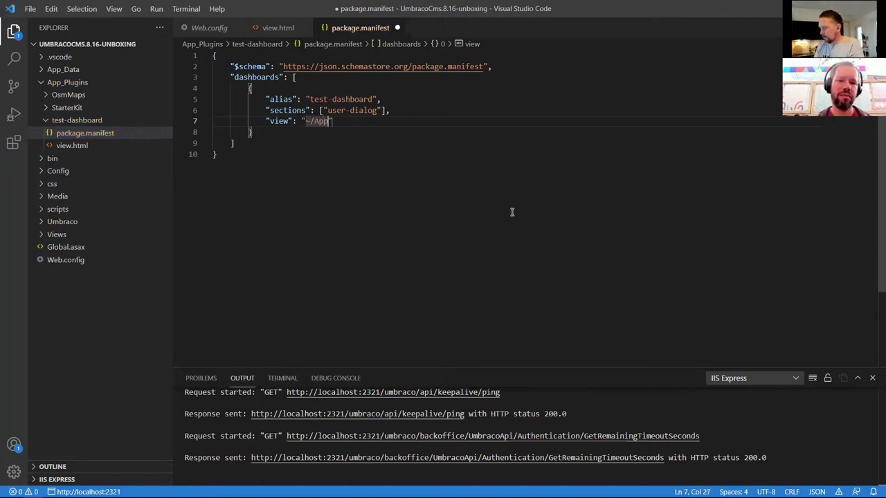
text(ins)
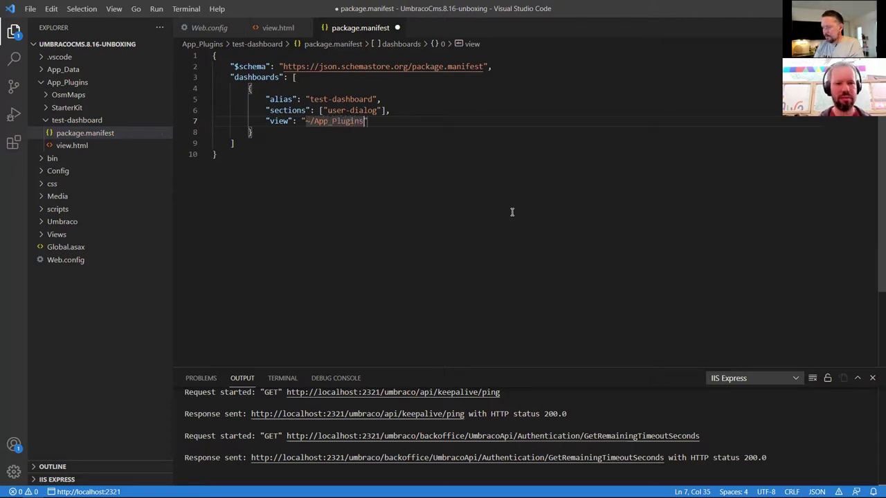
text(/)
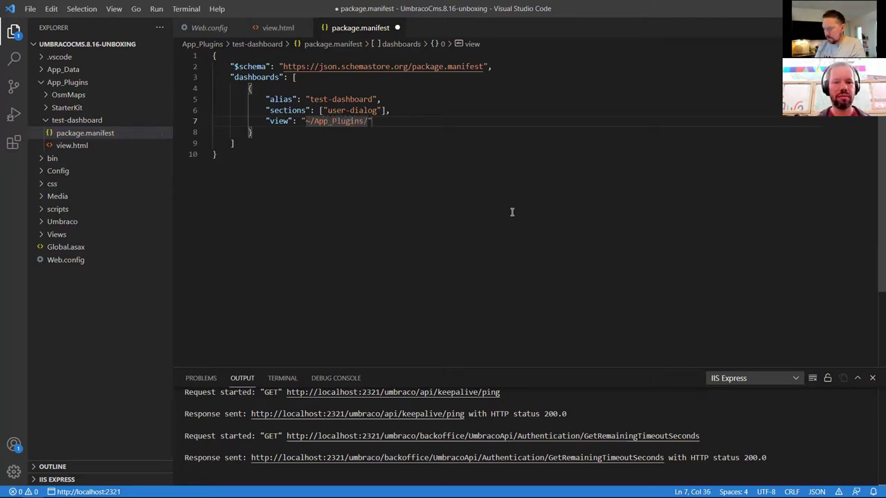
text(test)
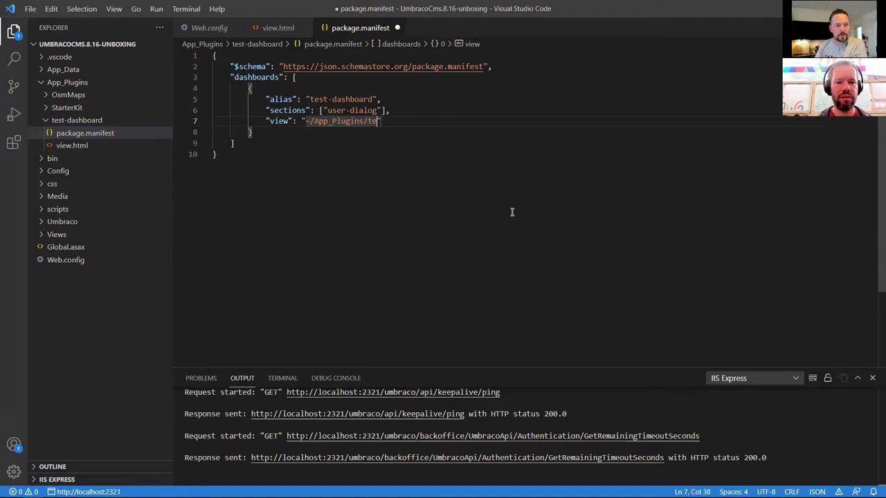
text(-)
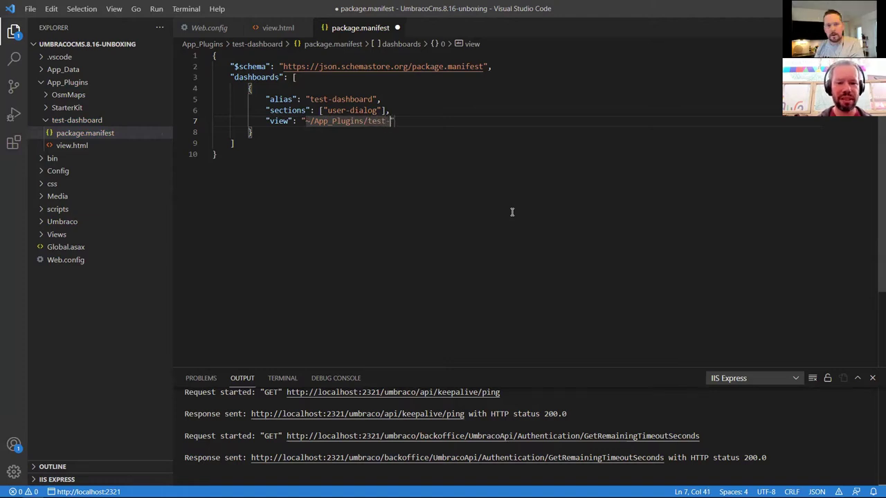
text(dashboard)
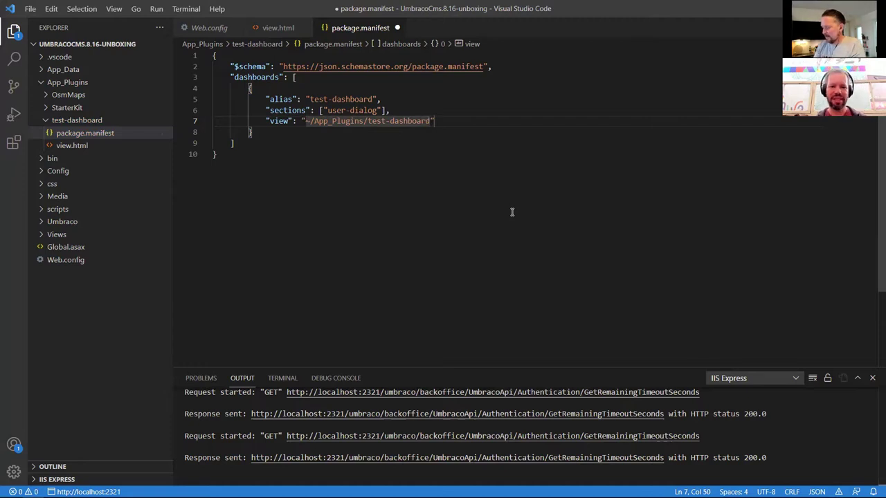
text(/view)
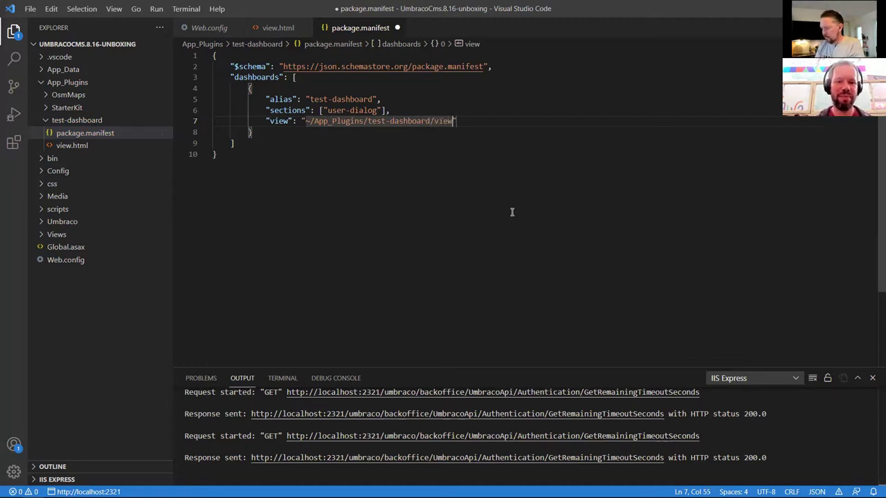
text(.html)
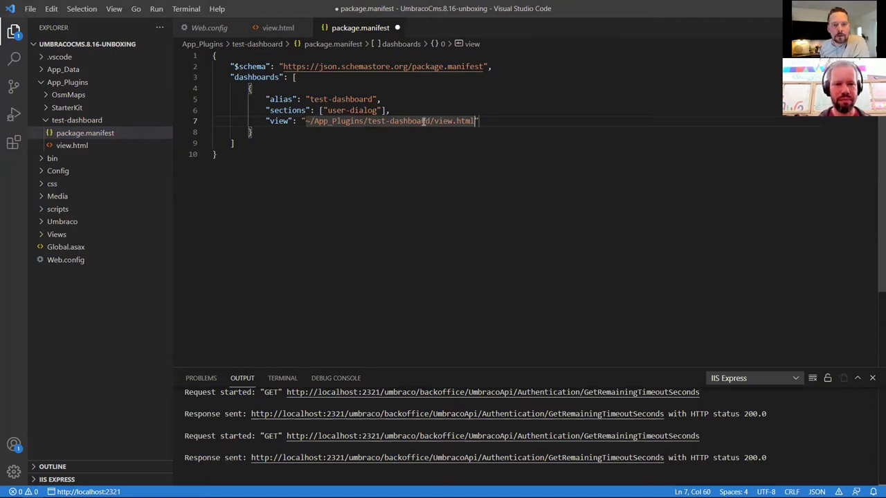
key(ctrl+s)
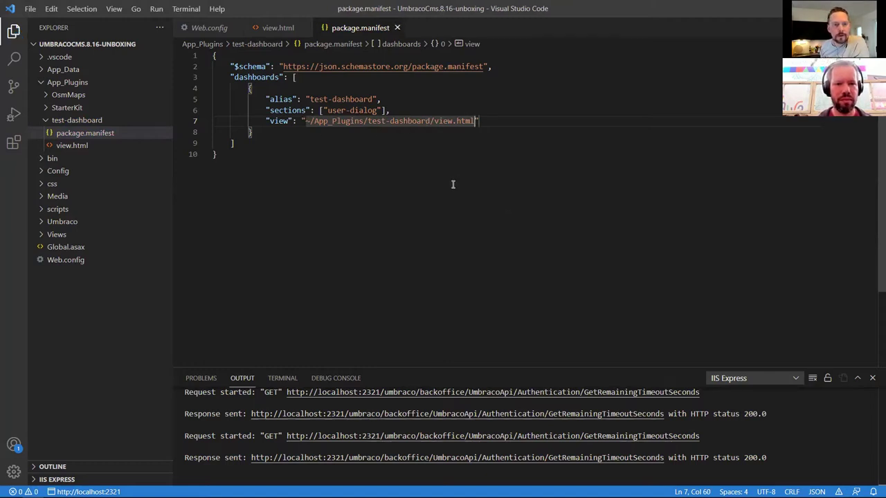
Bring up Web.config in the editor, then switch back to the browser
click(64, 261)
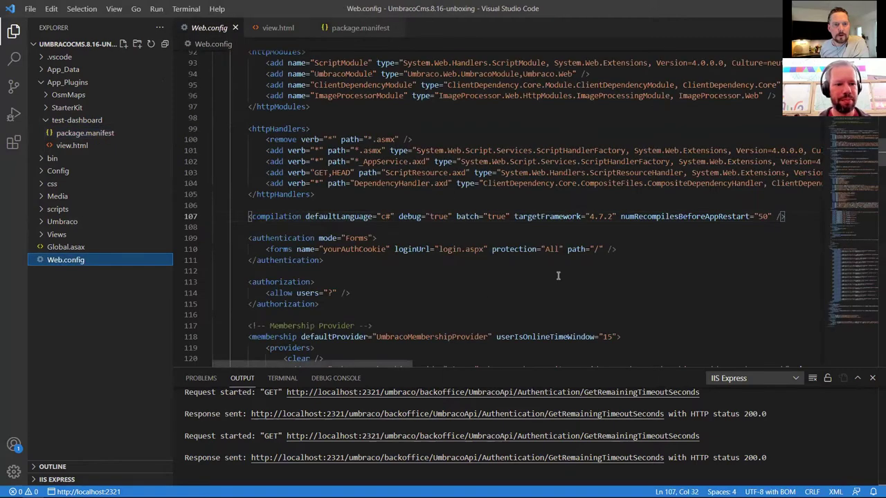
click(338, 114)
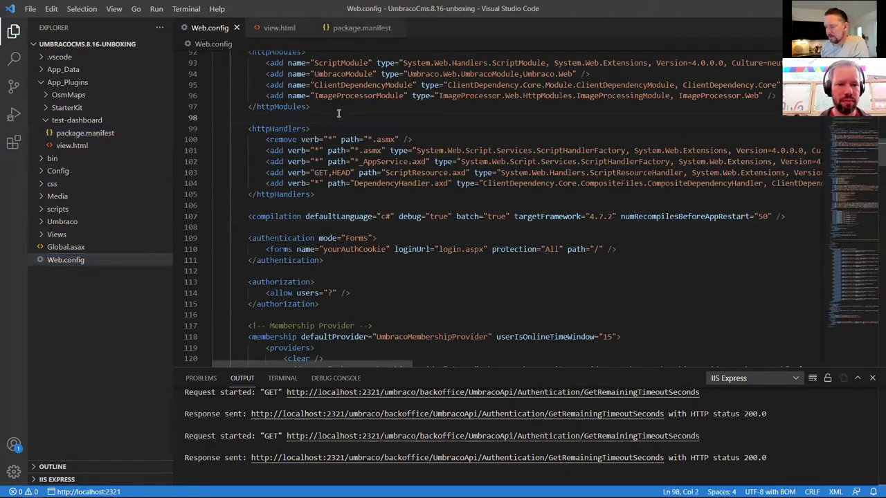
key(alt+Tab)
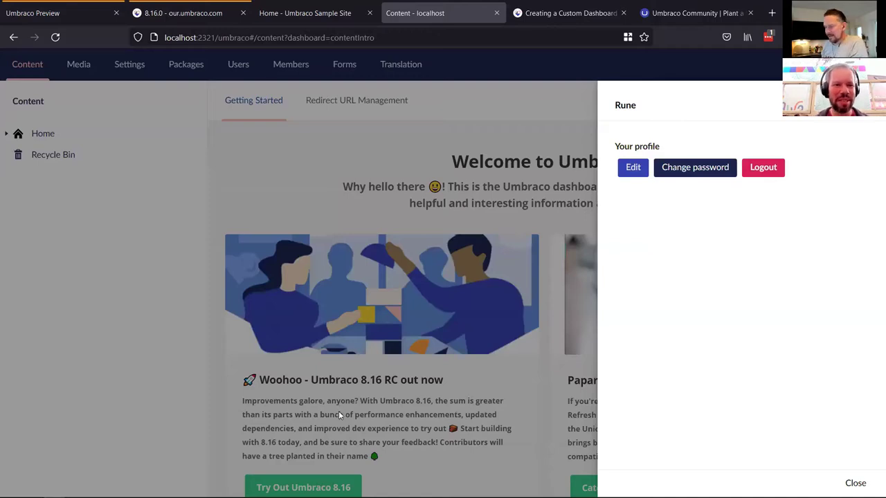
Reload the backoffice with F5, close the profile panel, and return to the Content dashboard
key(F5)
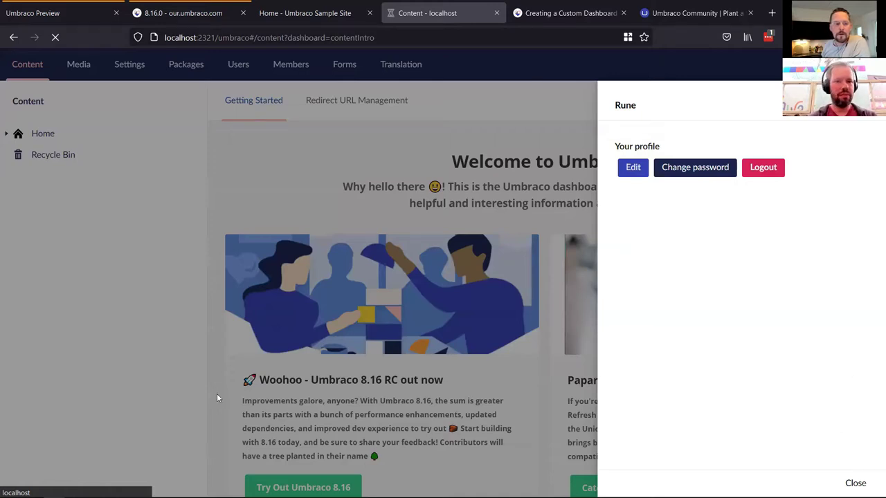
click(275, 163)
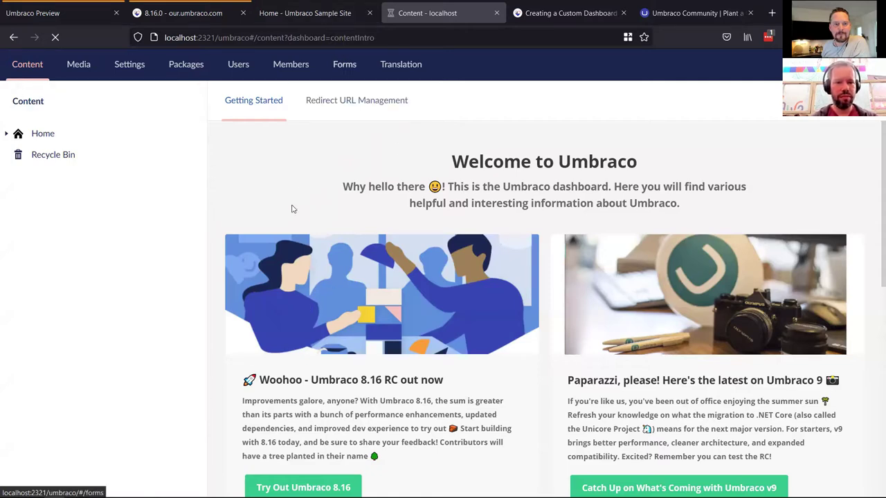
click(328, 15)
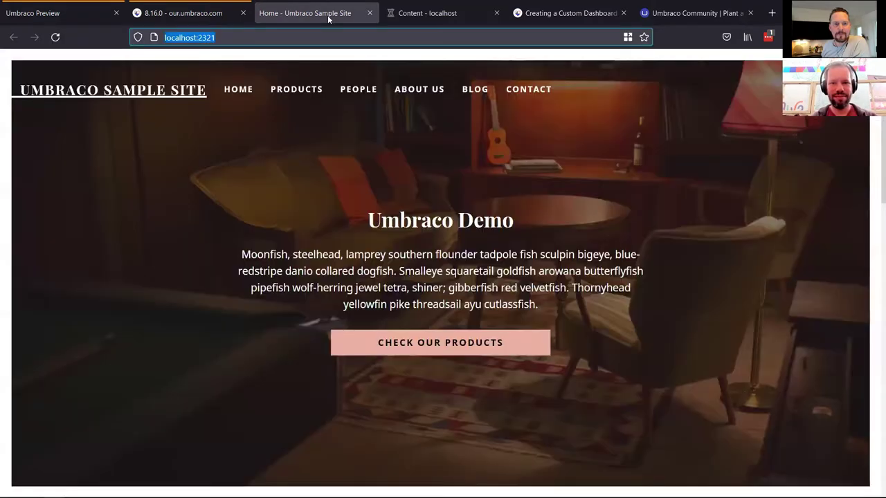
click(428, 14)
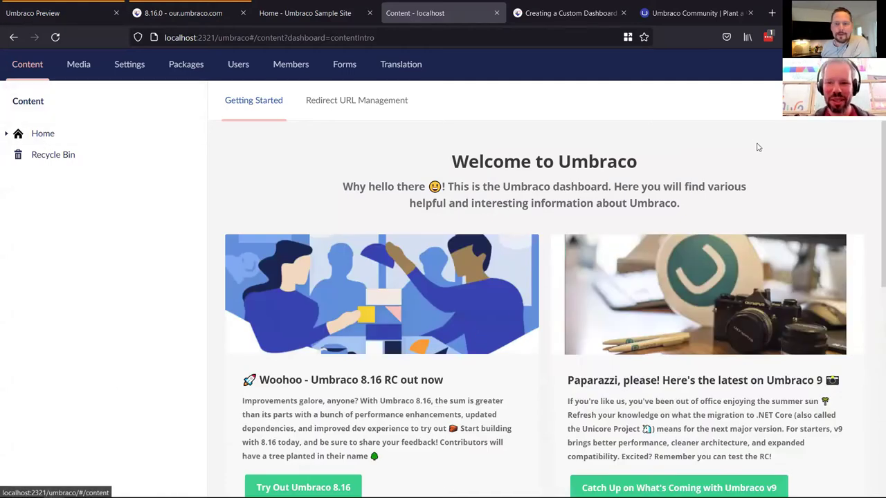
click(864, 63)
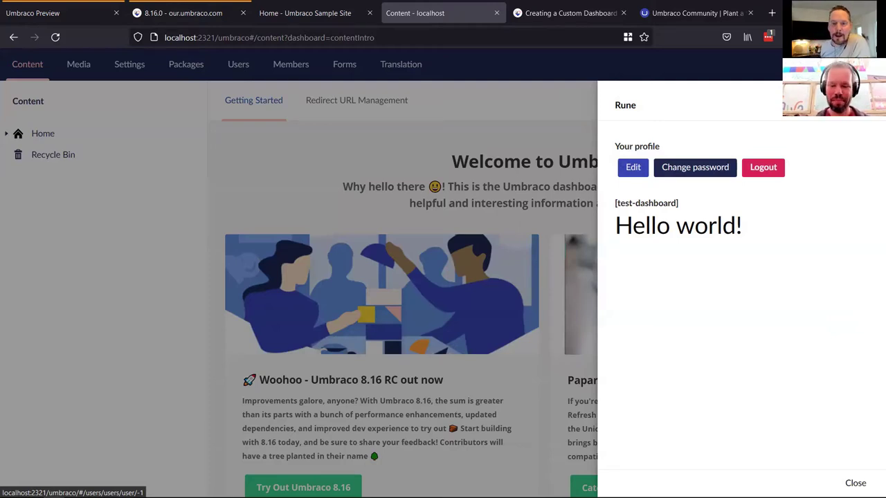
drag(683, 203, 614, 205)
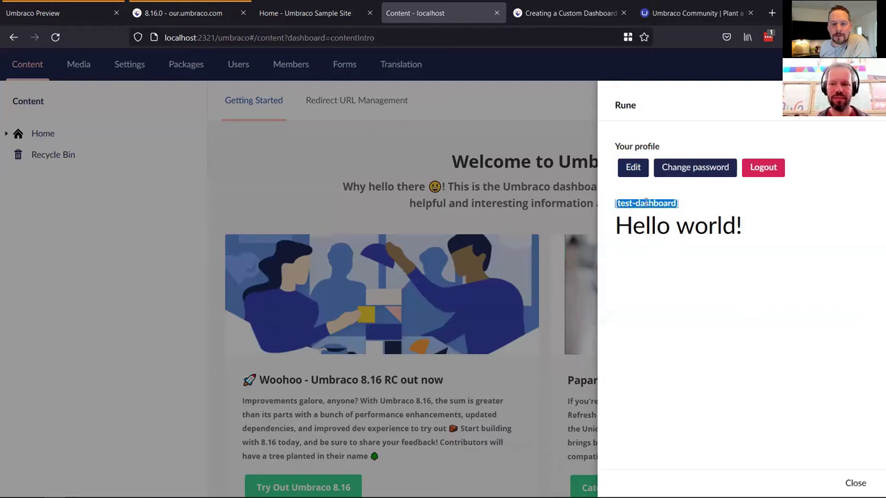
click(701, 210)
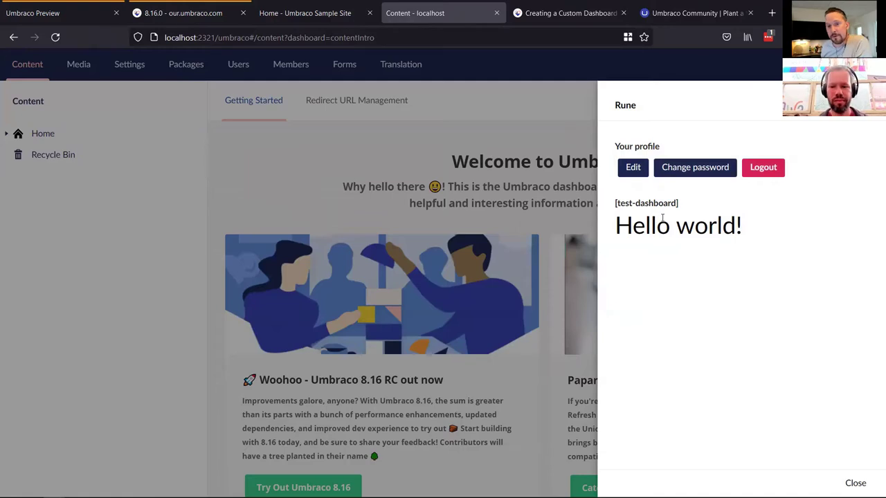
click(525, 357)
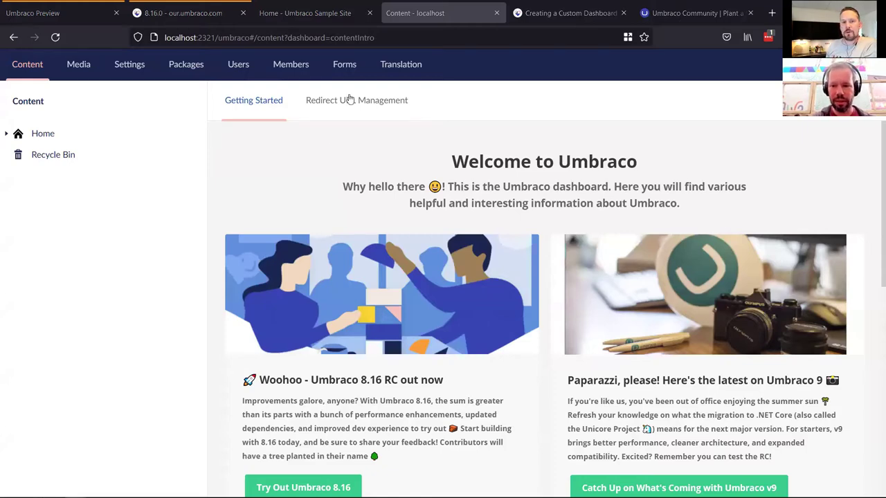
Skim the Creating a Custom Dashboard tutorial on Our Umbraco, then return to VS Code
click(549, 10)
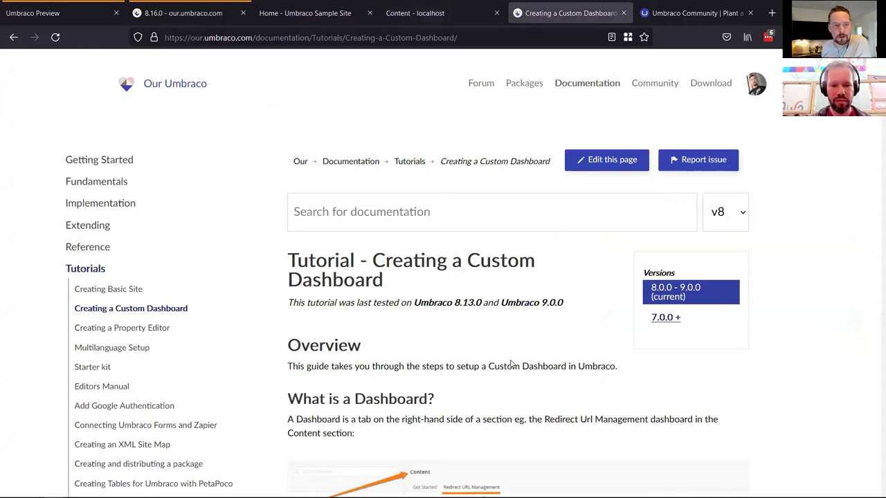
scroll(512, 359, down, 1)
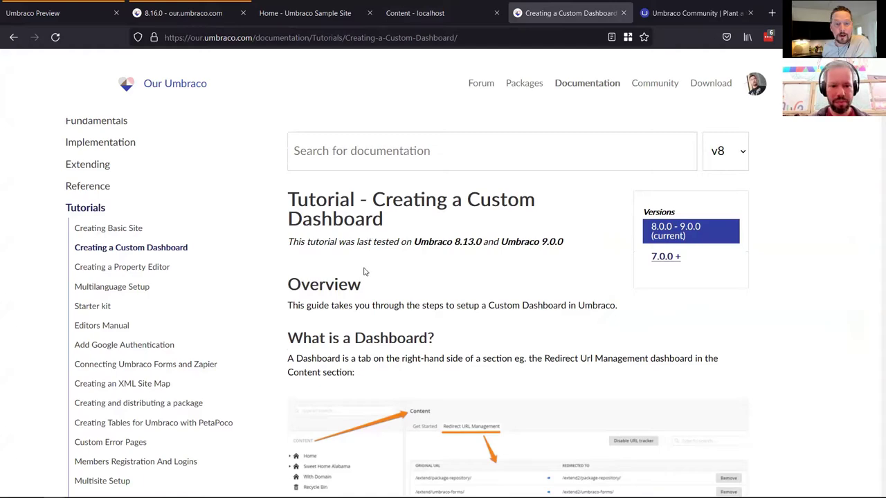
scroll(365, 272, down, 1)
scroll(392, 264, down, 1)
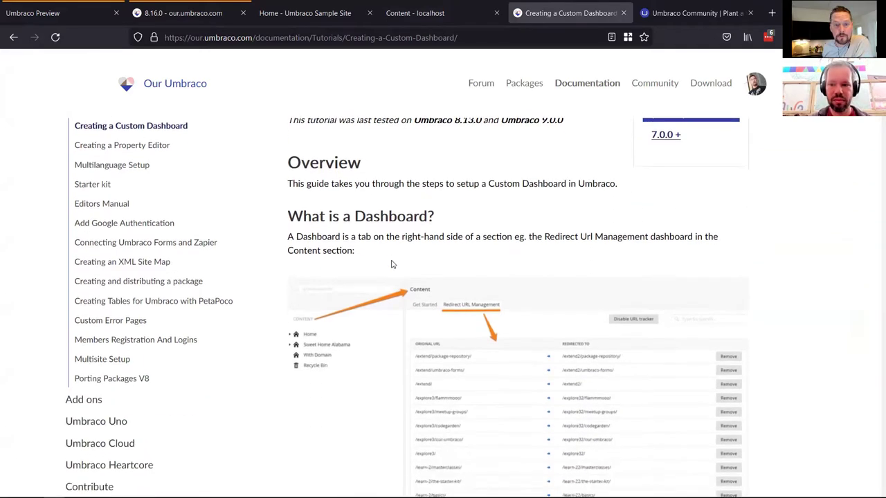
scroll(392, 264, down, 6)
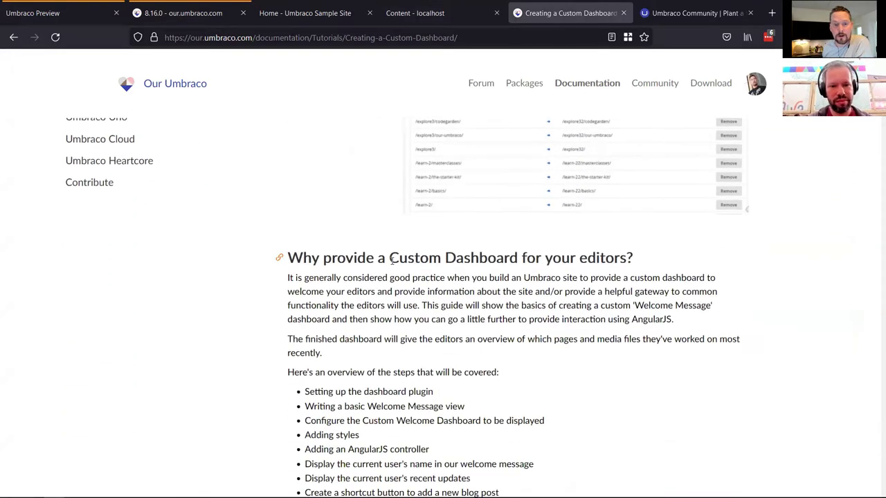
scroll(391, 262, down, 2)
scroll(391, 263, up, 9)
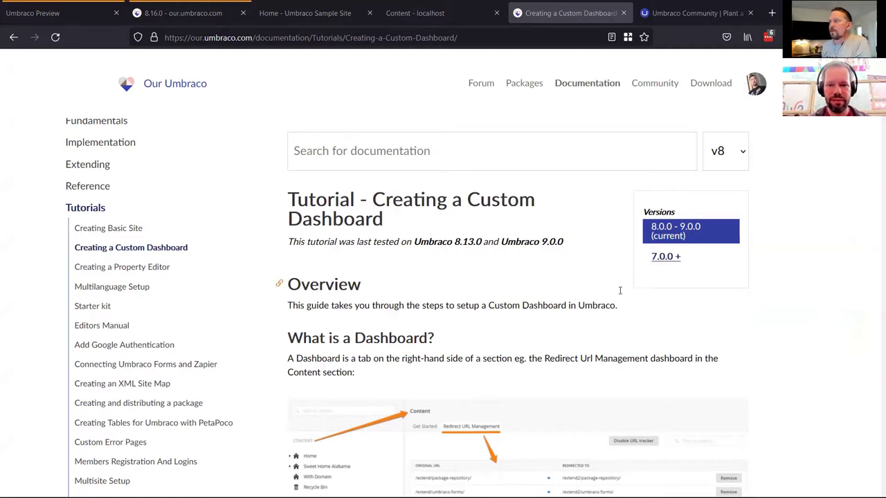
key(alt+Tab)
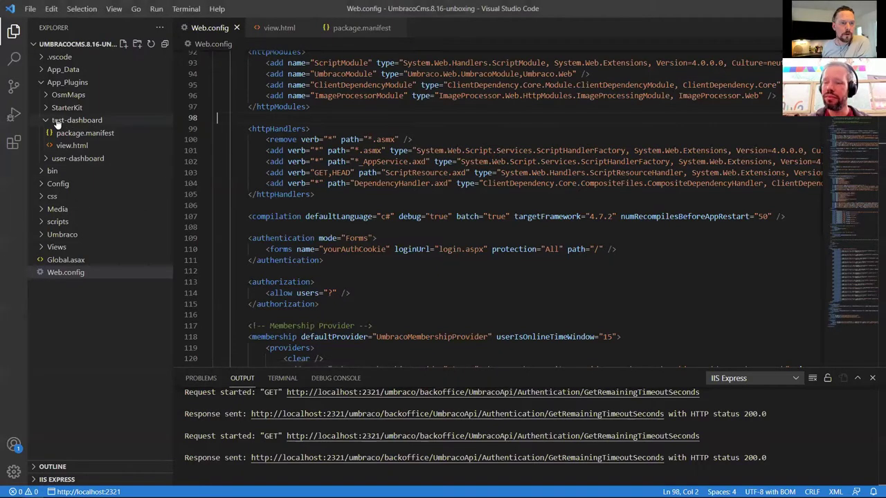
Browse App_Plugins/user-dashboard and its Lang folder, then switch back to the Firefox tutorial
click(61, 121)
click(76, 134)
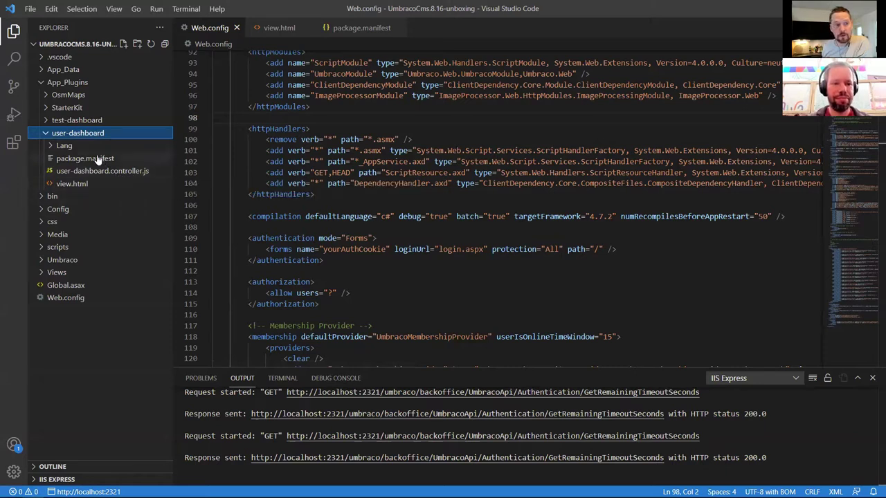
click(54, 148)
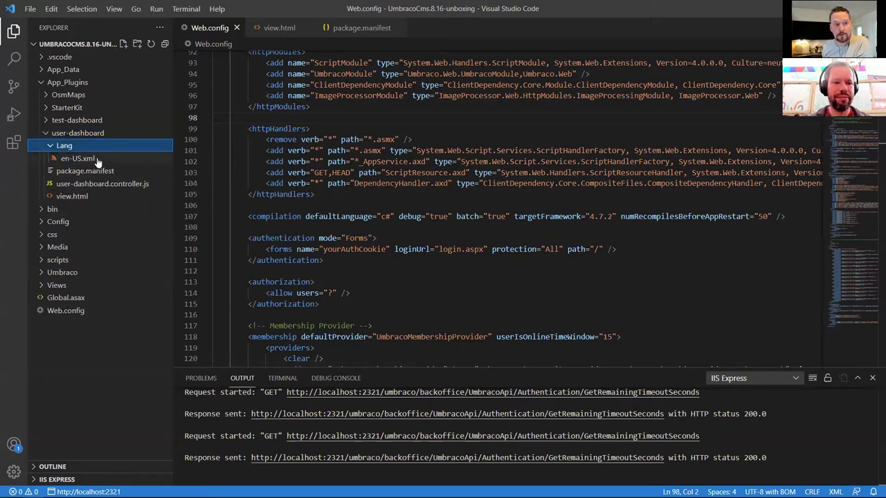
click(82, 148)
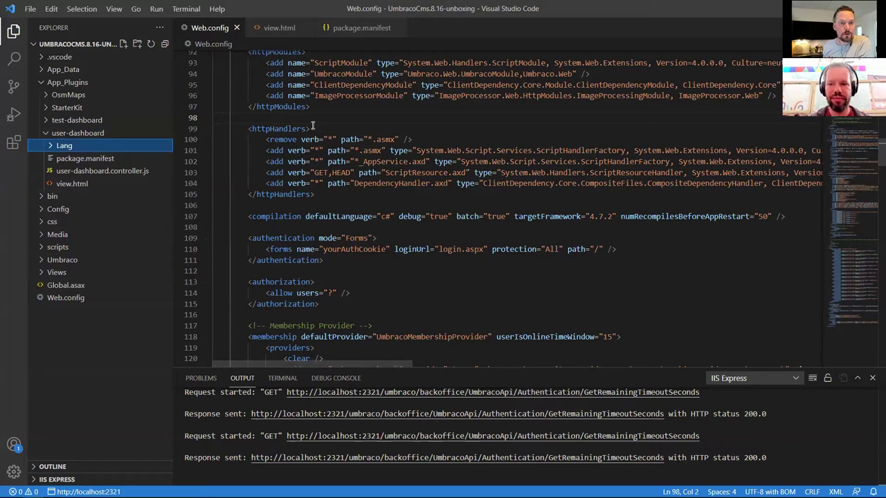
click(329, 206)
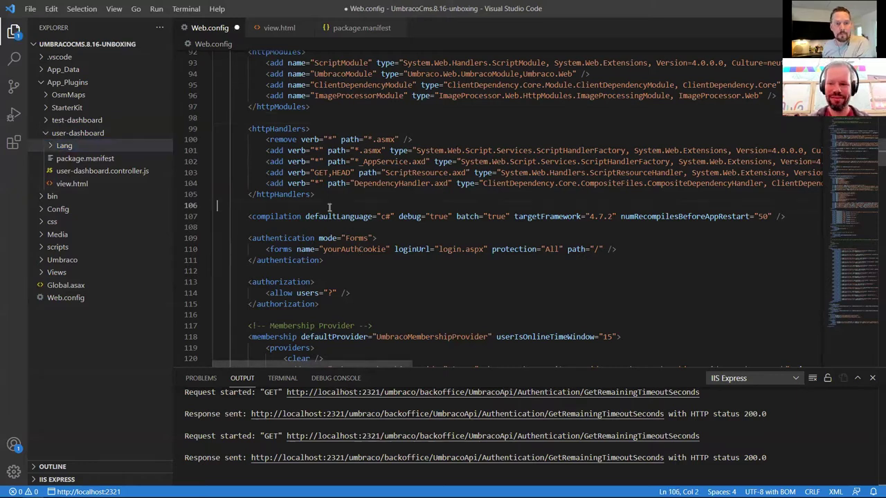
key(alt+Tab)
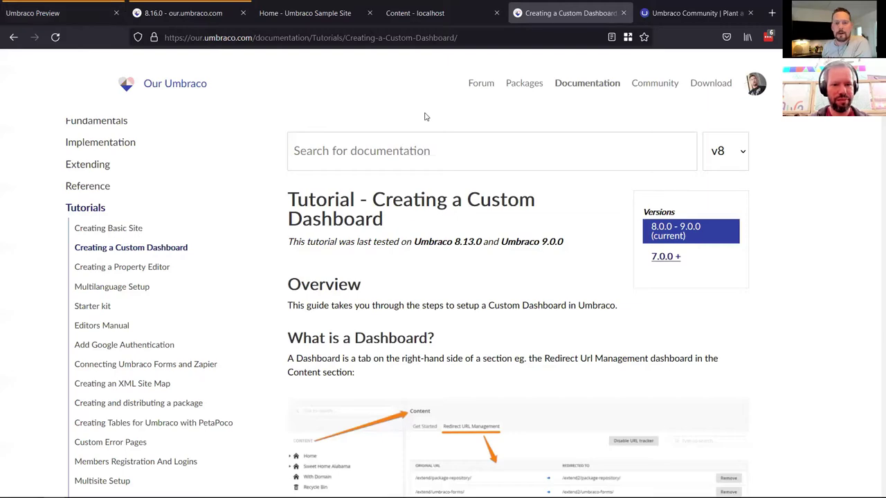
Switch to the Content - localhost backoffice tab to reload it
key(ctrl+shift+Tab)
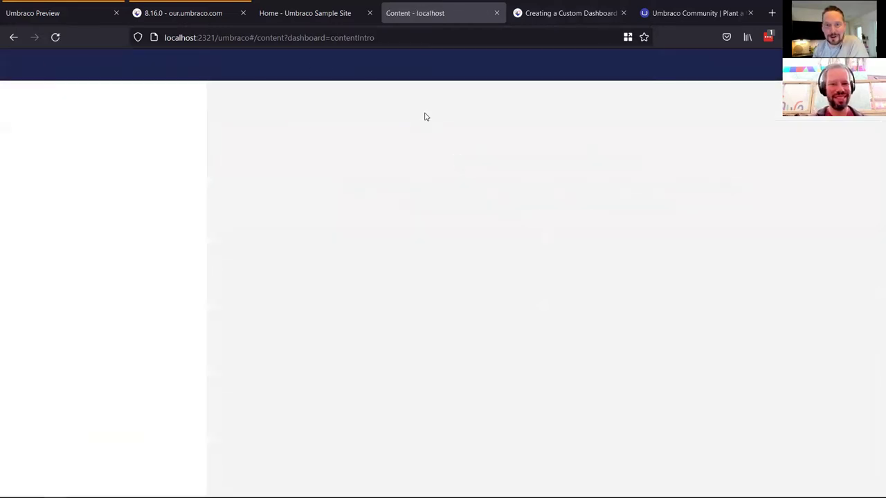
Open the user profile panel and scroll to the Hello world! dashboard above Your recent work
click(864, 64)
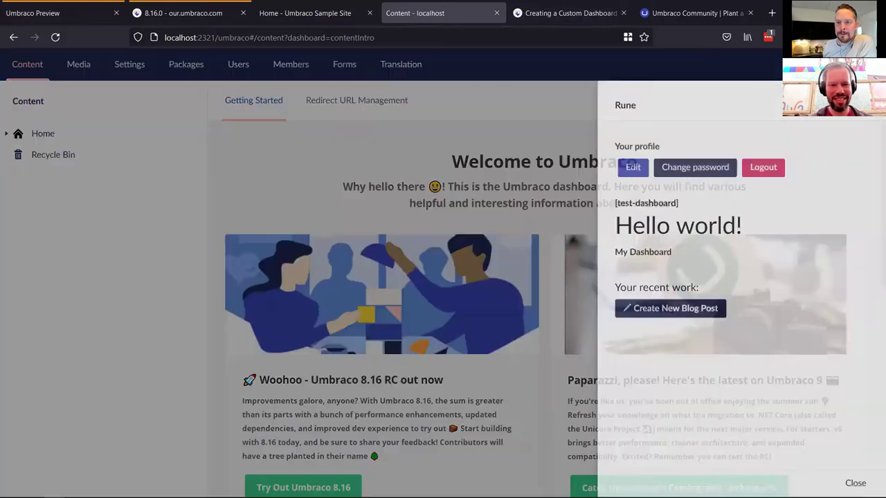
scroll(760, 218, down, 1)
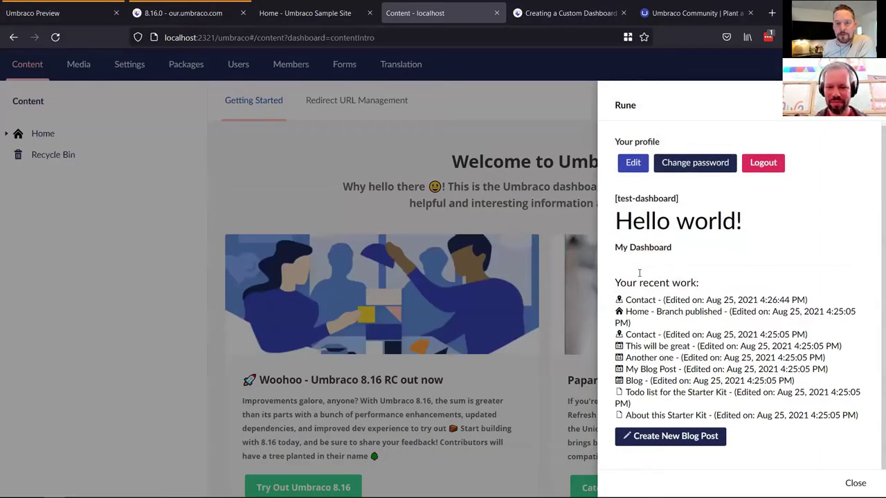
drag(616, 282, 739, 291)
click(737, 288)
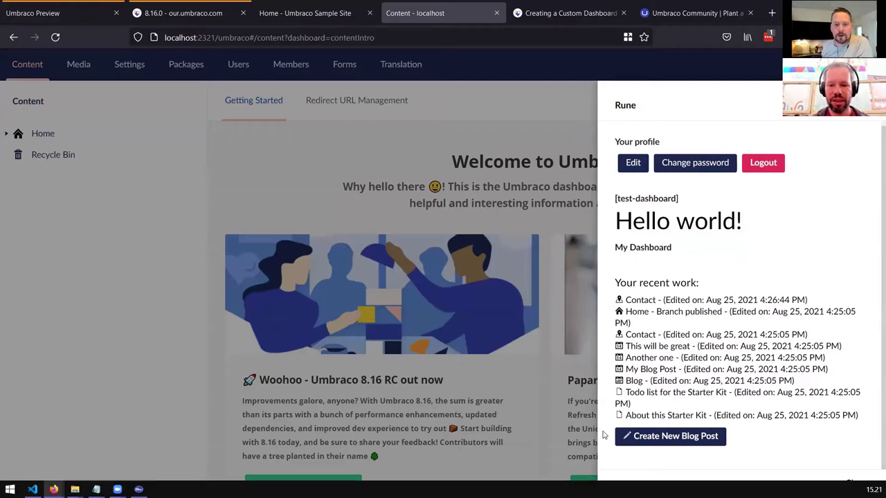
Try Create New Blog Post, go back, then open Home from the profile panel's recent work
click(678, 439)
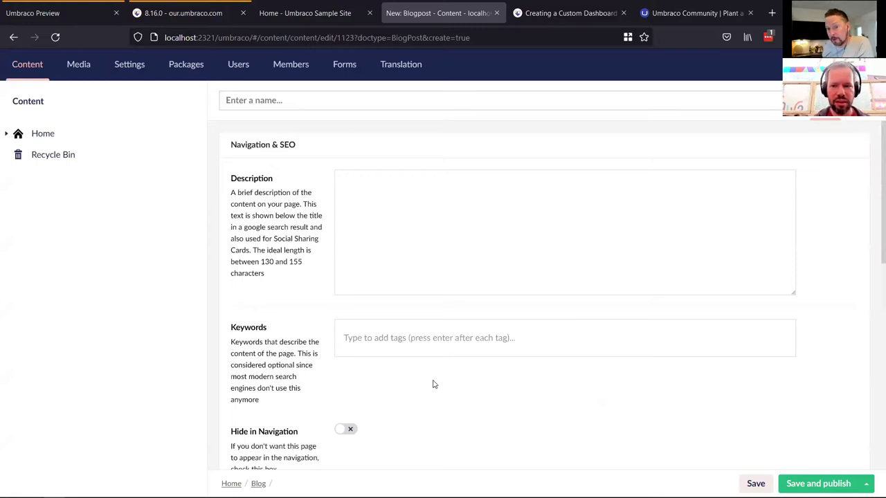
key(alt+Left)
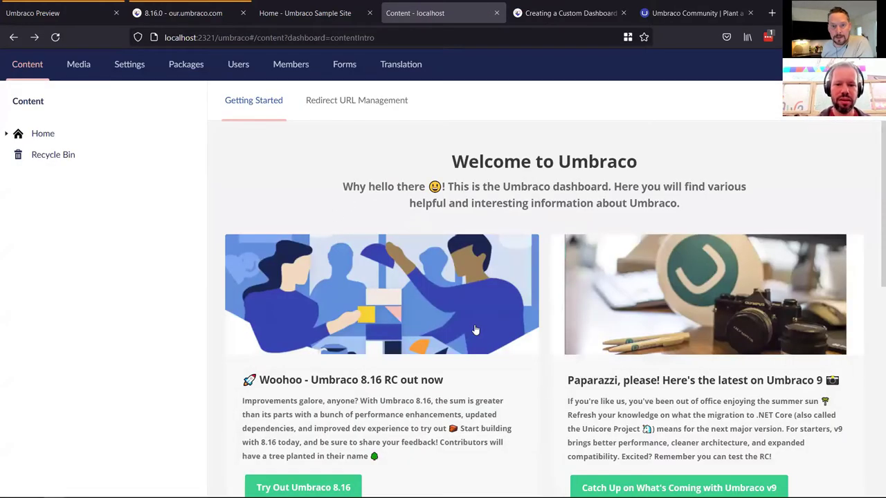
click(861, 64)
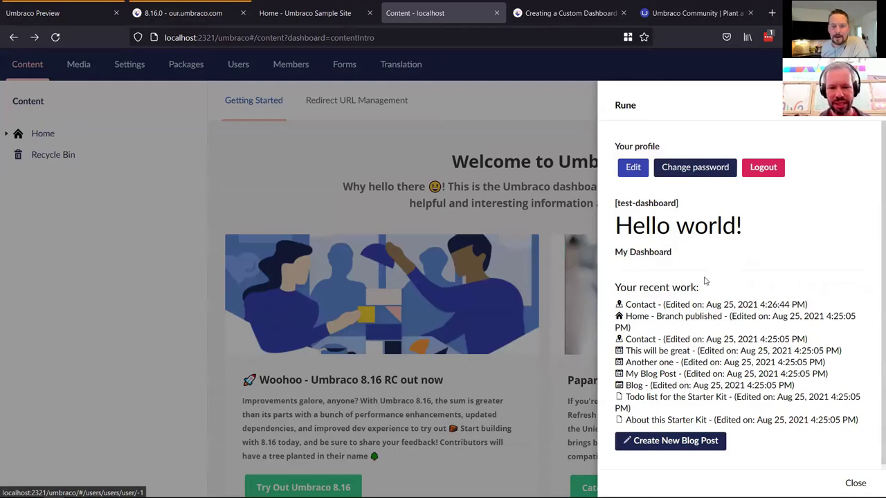
click(642, 317)
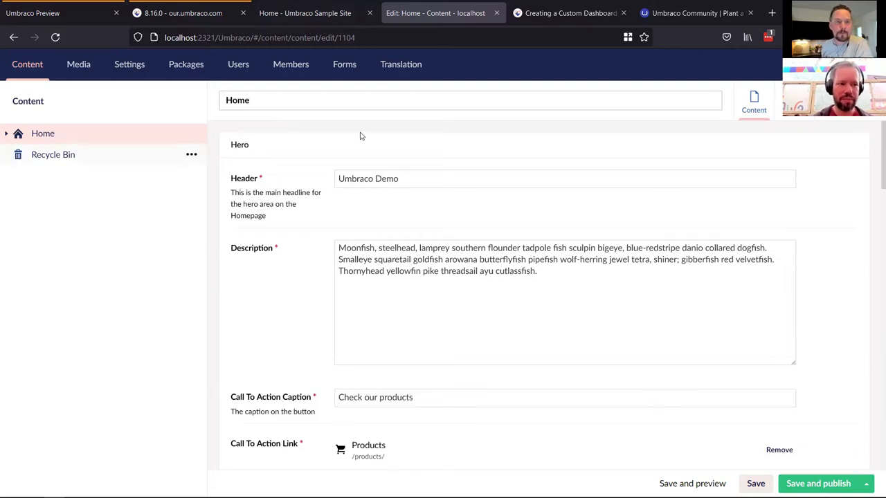
Switch to the 8.16 release post and scroll to its Custom dashboard for User dialog section
click(41, 12)
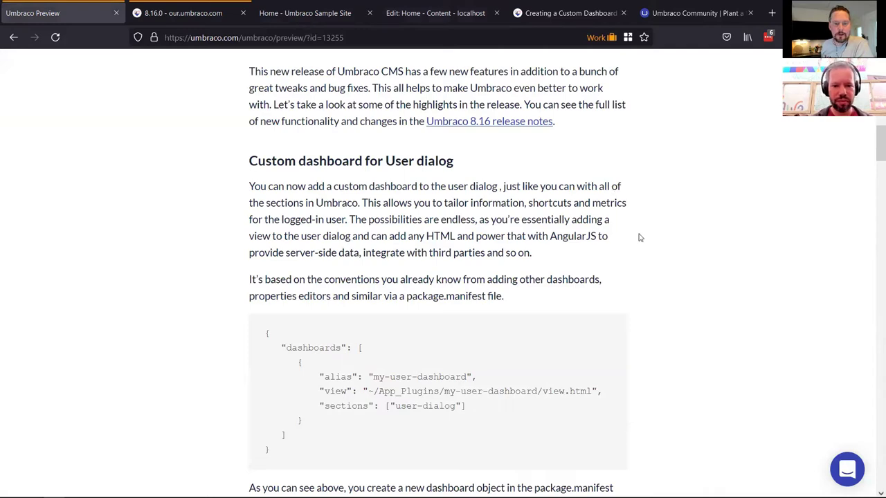
scroll(637, 238, down, 7)
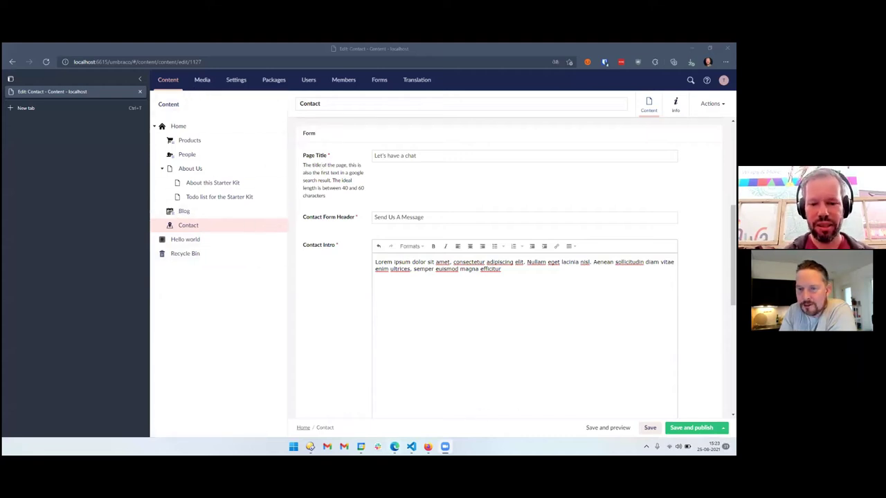
Log in to the Umbraco backoffice using the saved credentials
mouse_move(394, 446)
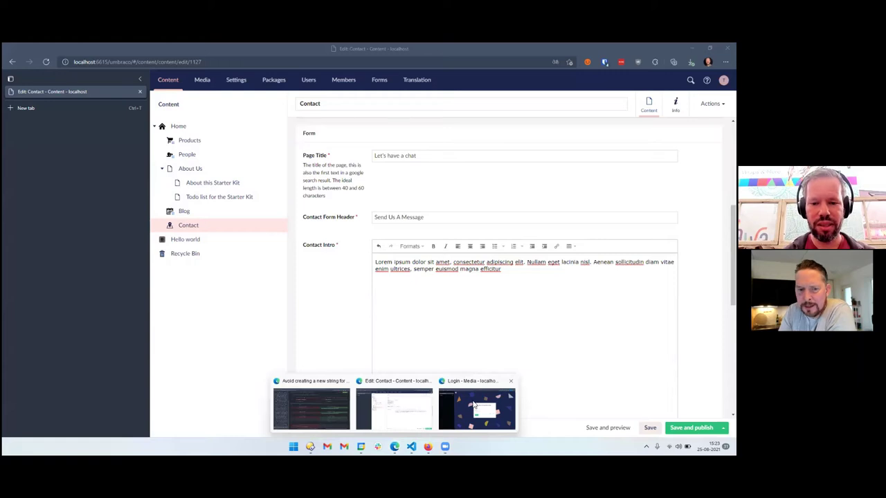
click(449, 414)
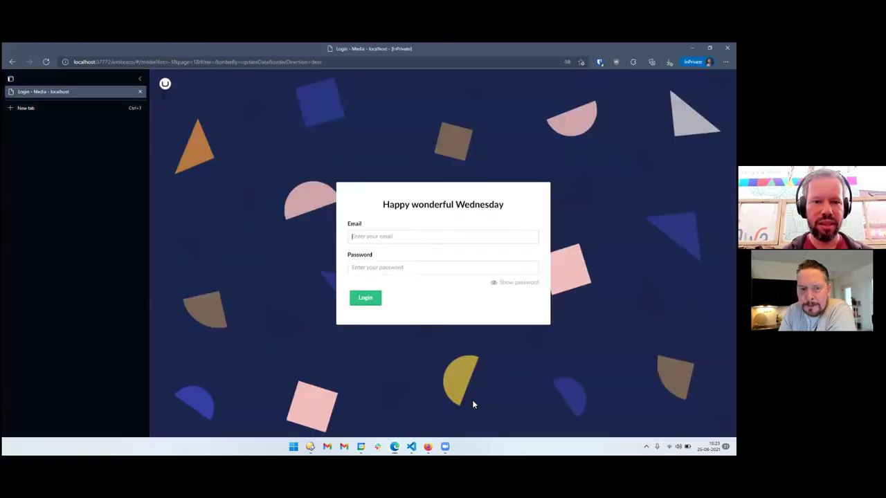
click(476, 236)
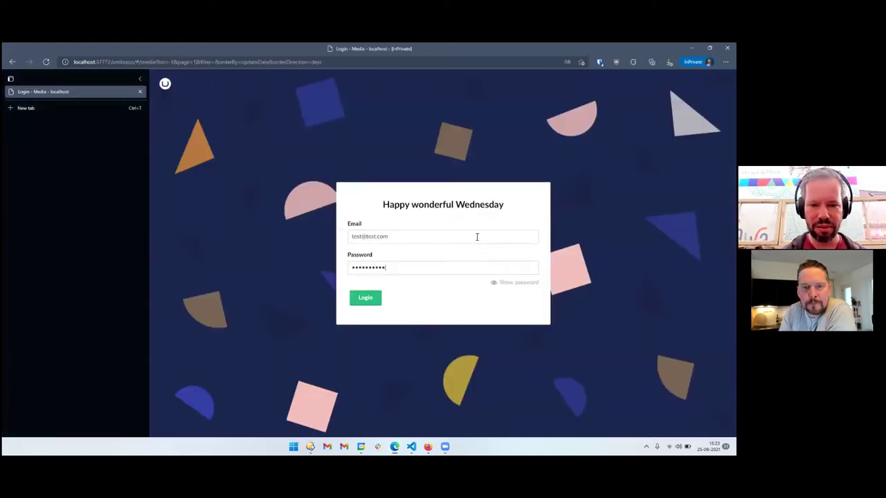
key(Return)
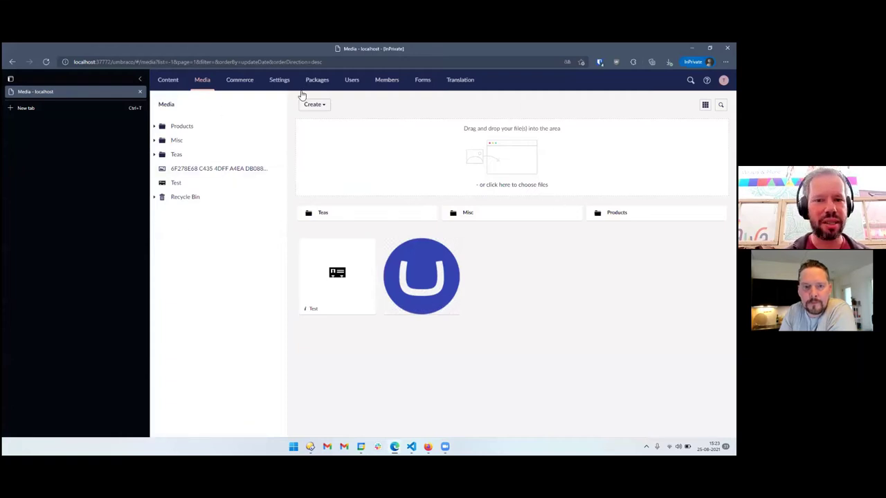
Upload White_dot.svg to Media and open the White Dot item (svg, 158 bytes)
click(529, 188)
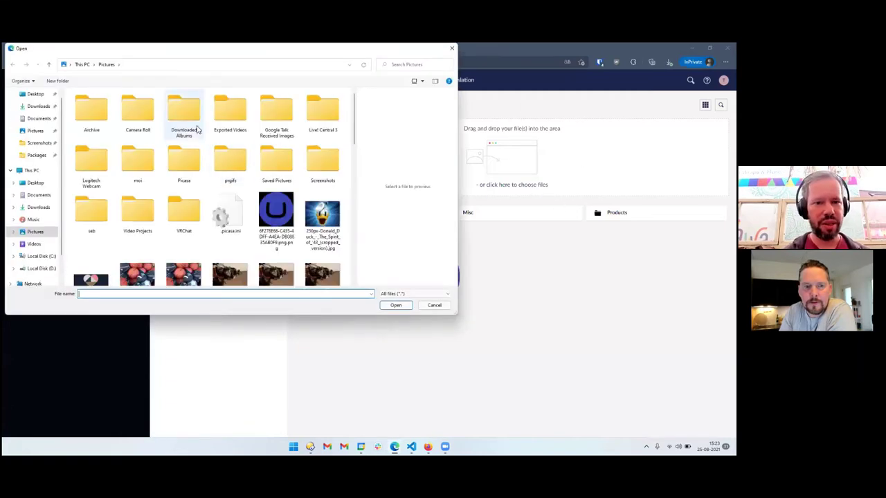
scroll(155, 211, down, 10)
click(276, 254)
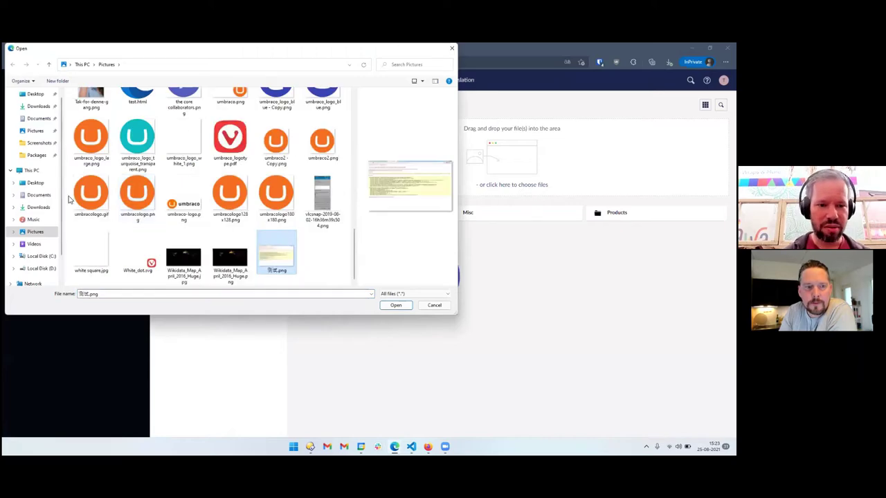
click(139, 259)
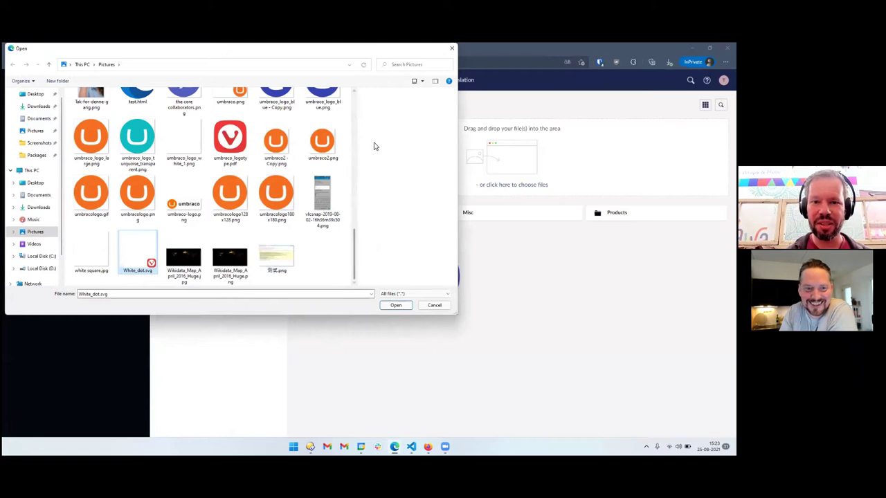
click(395, 305)
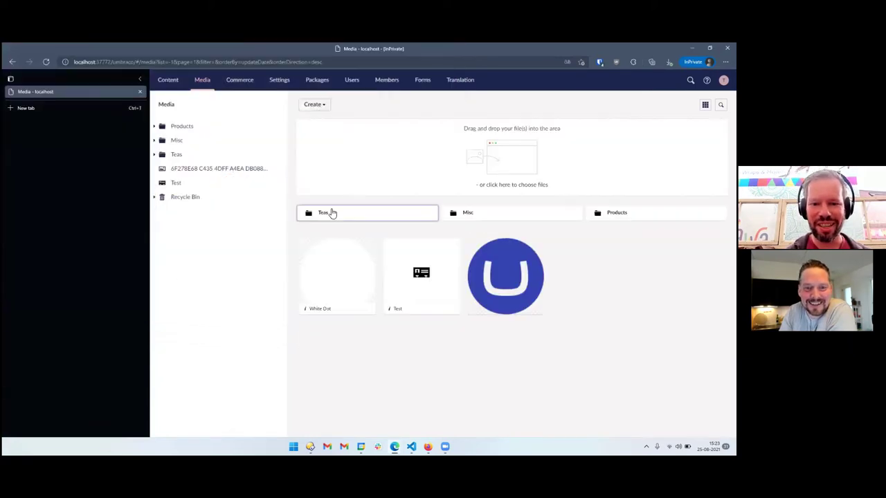
click(312, 309)
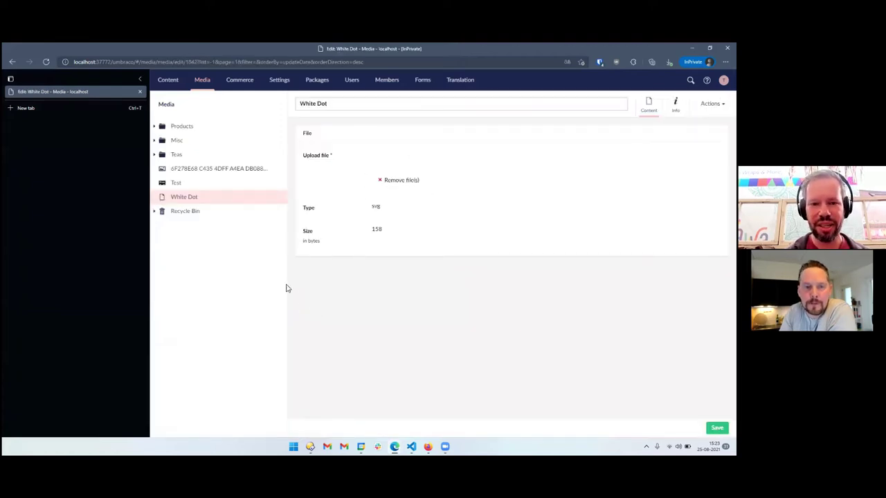
Switch to the window editing the Contact page and go to the Media section
mouse_move(394, 446)
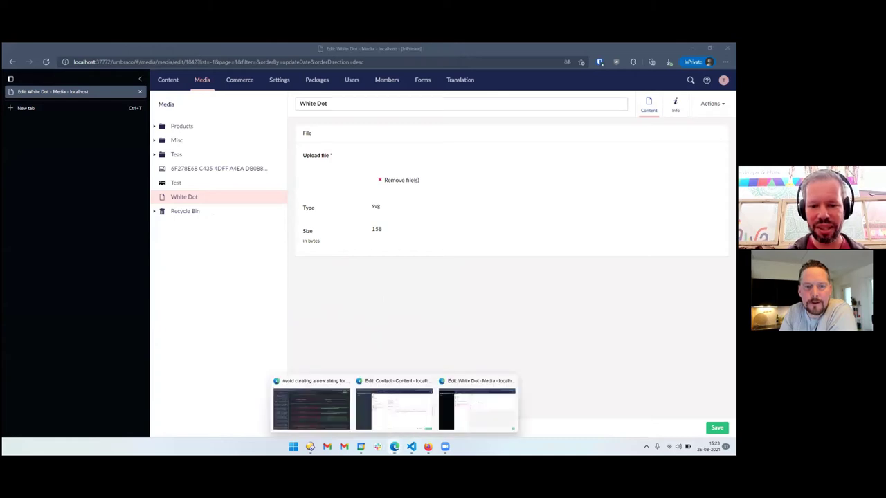
click(392, 407)
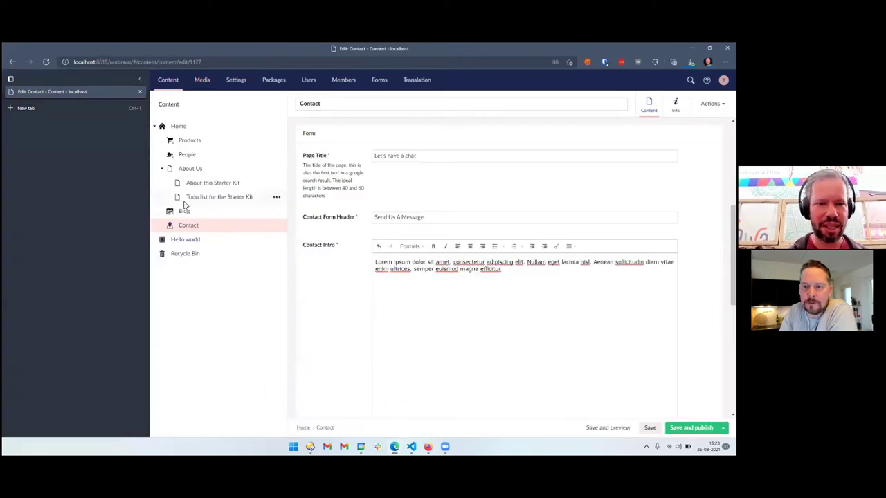
click(207, 91)
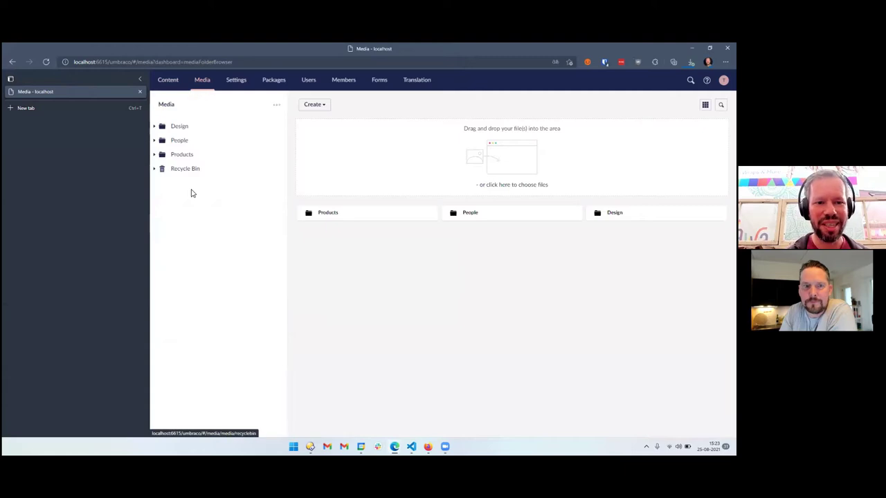
Upload White_dot.svg, view the new White Dot item, then return to Content
click(531, 184)
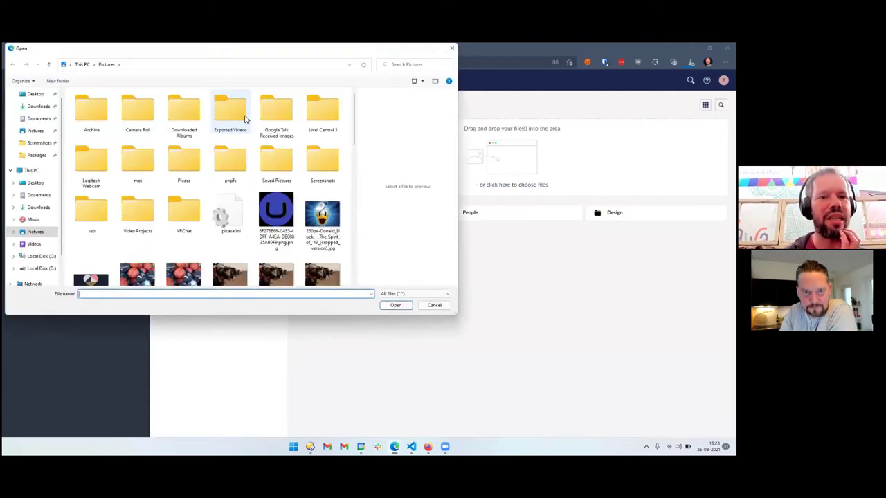
scroll(217, 215, down, 5)
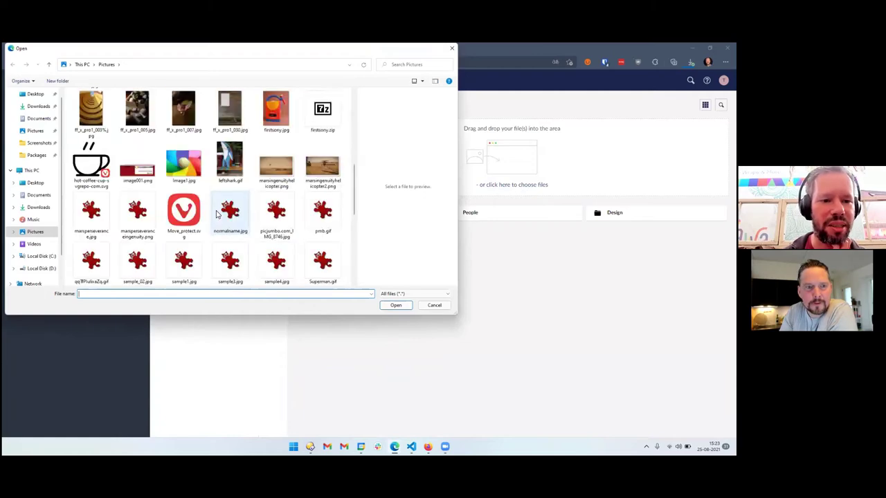
scroll(217, 214, down, 5)
click(128, 247)
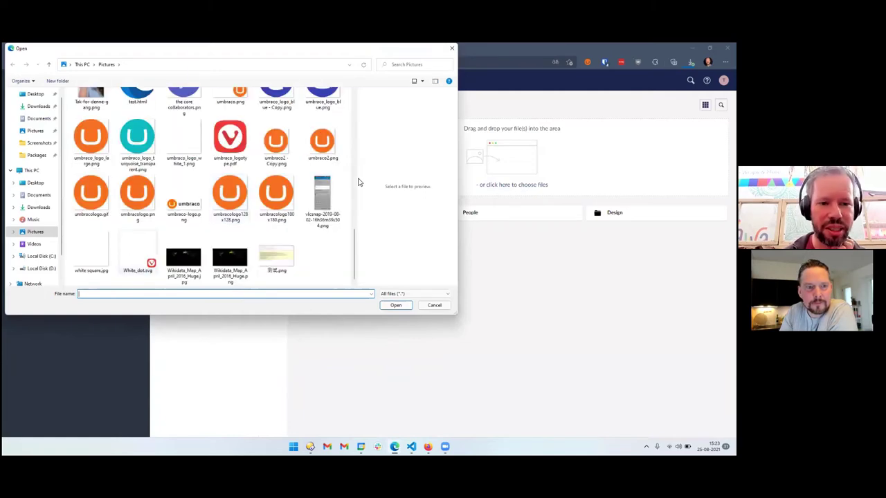
click(386, 305)
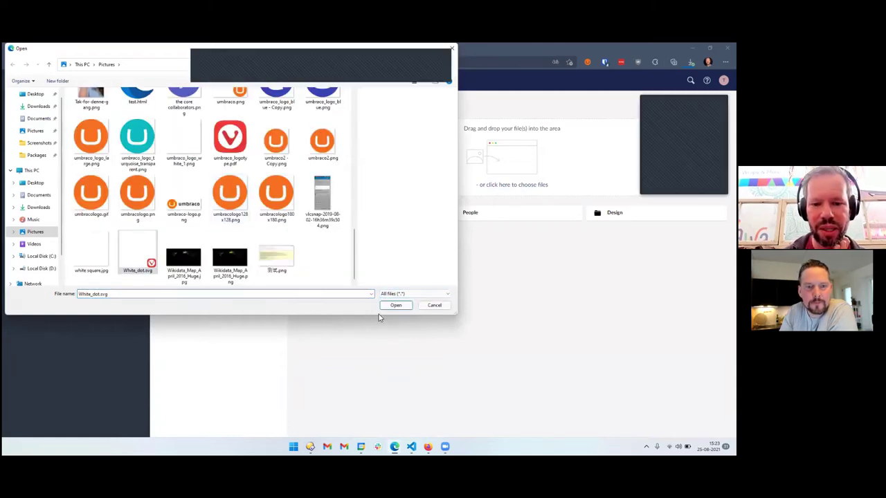
click(387, 306)
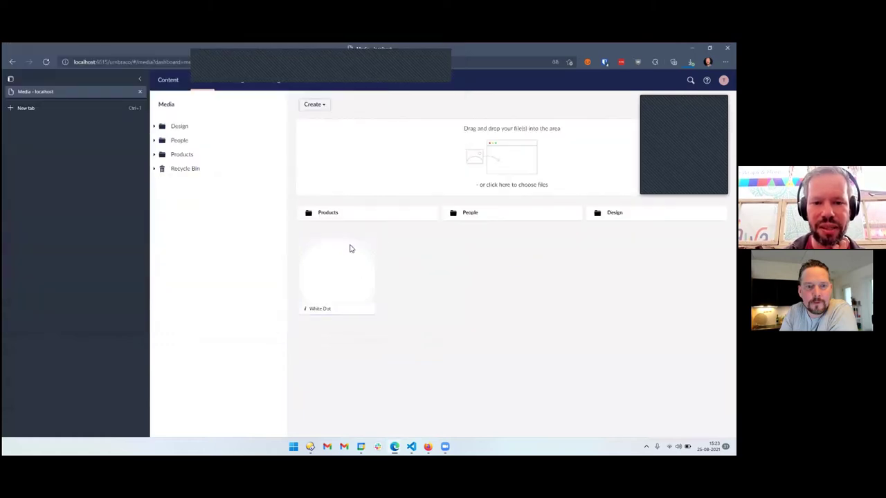
click(344, 307)
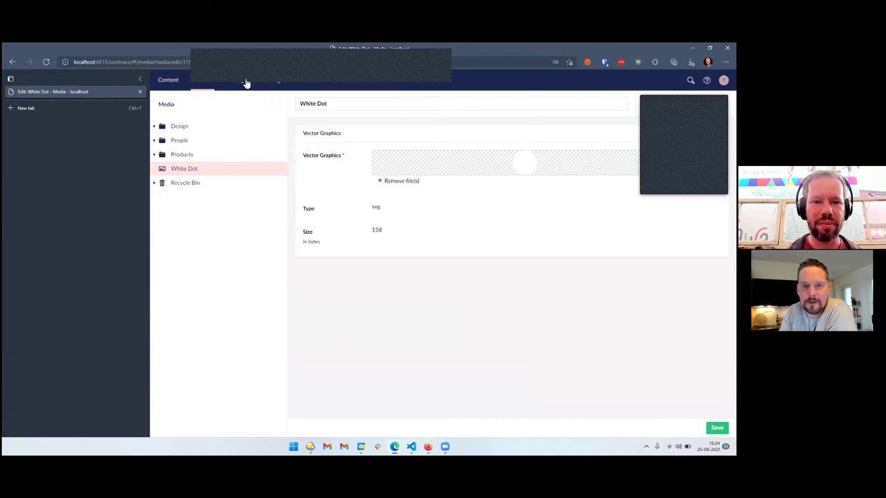
click(166, 79)
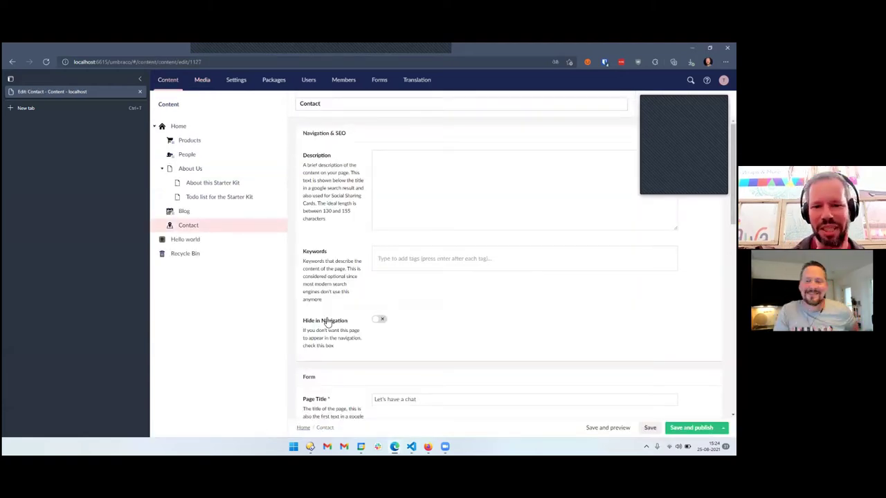
Insert a 3-column table below the Contact Intro text and open its Table properties
scroll(424, 284, down, 3)
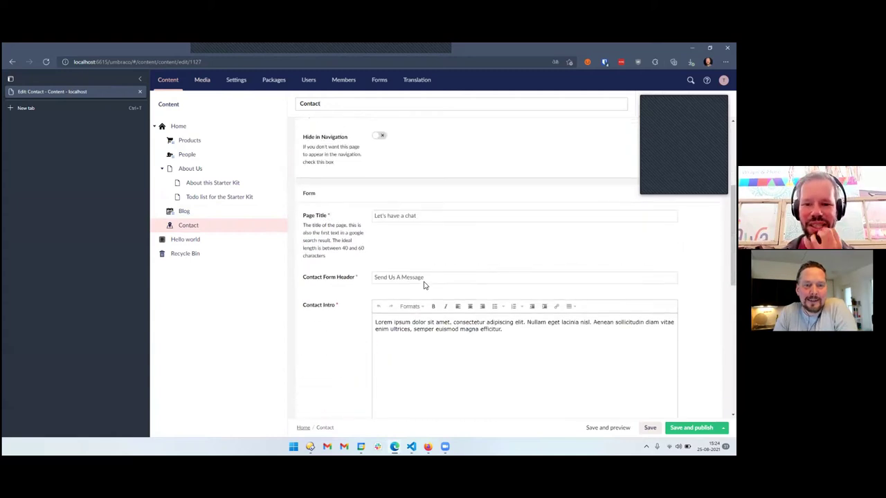
scroll(425, 285, down, 3)
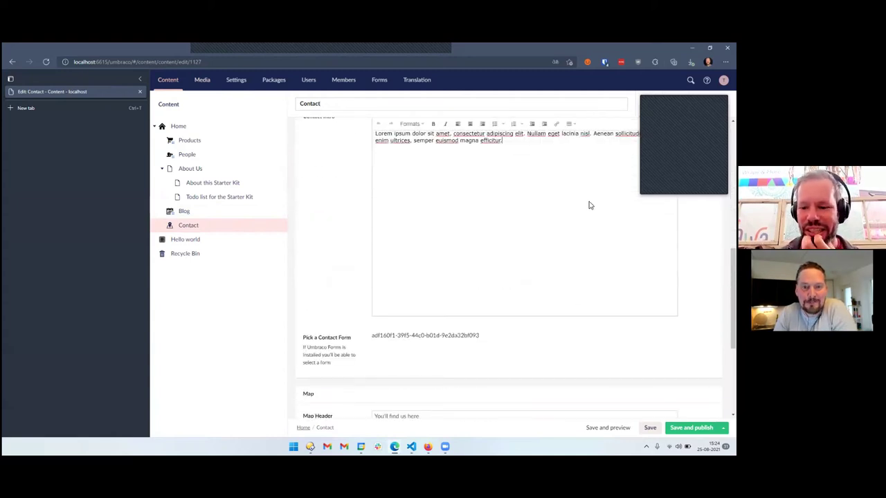
scroll(589, 205, up, 2)
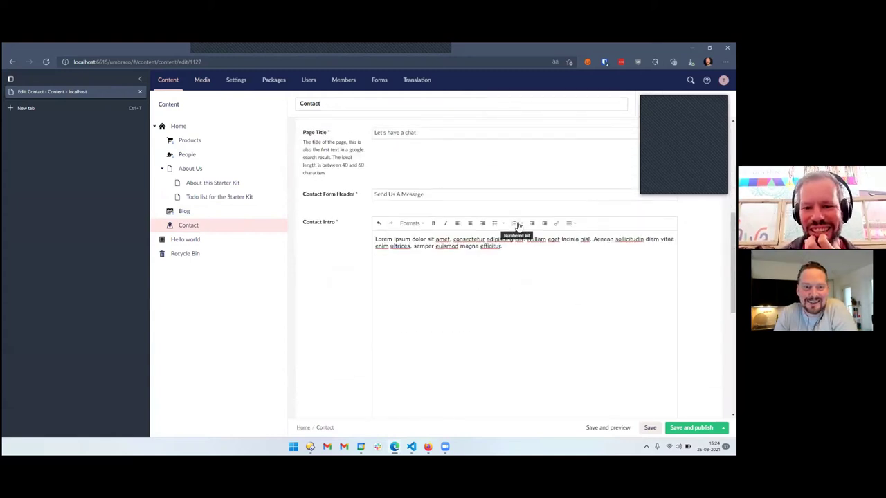
click(570, 223)
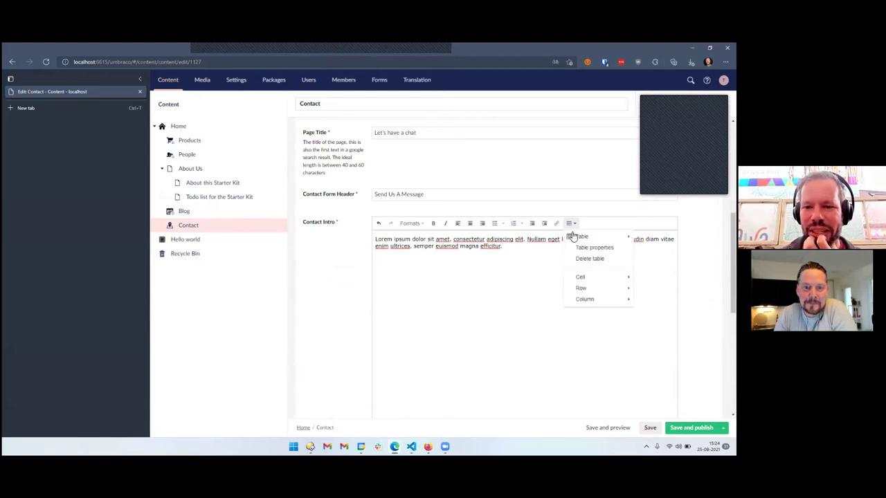
mouse_move(579, 238)
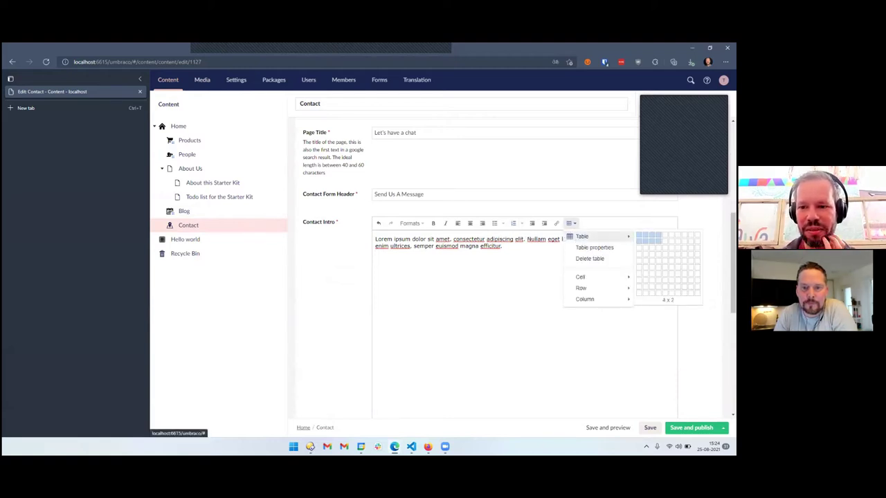
click(650, 240)
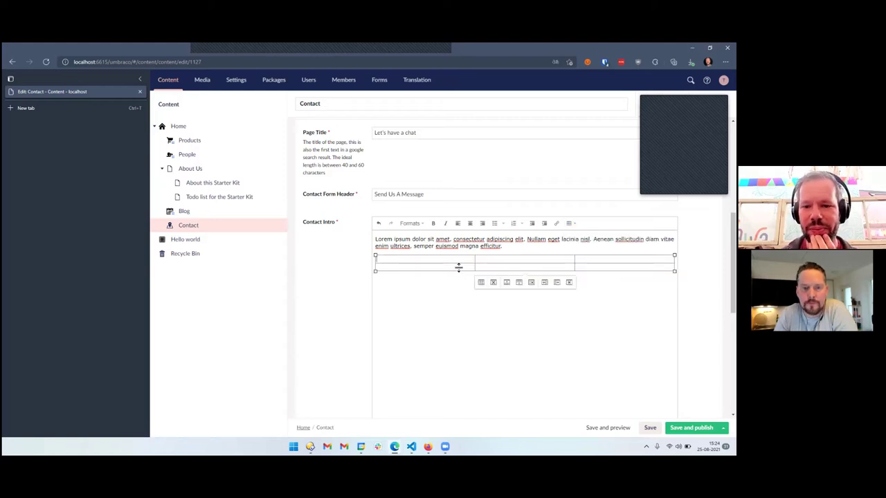
click(569, 223)
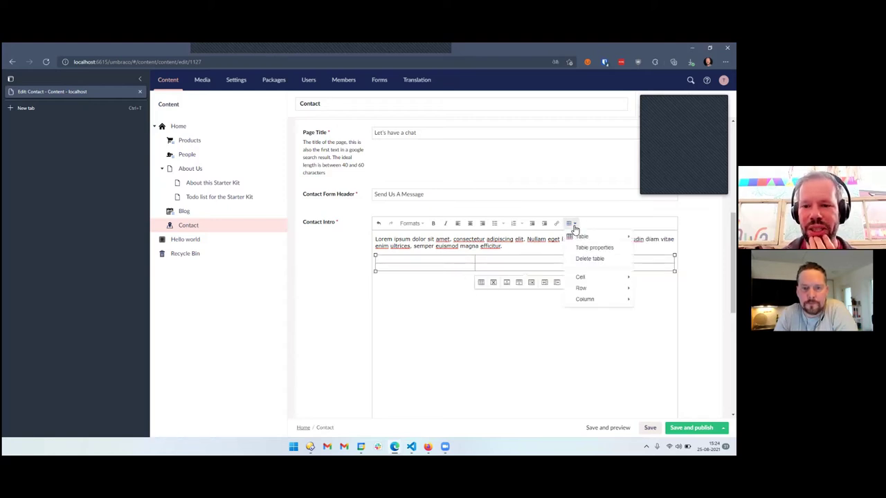
click(593, 250)
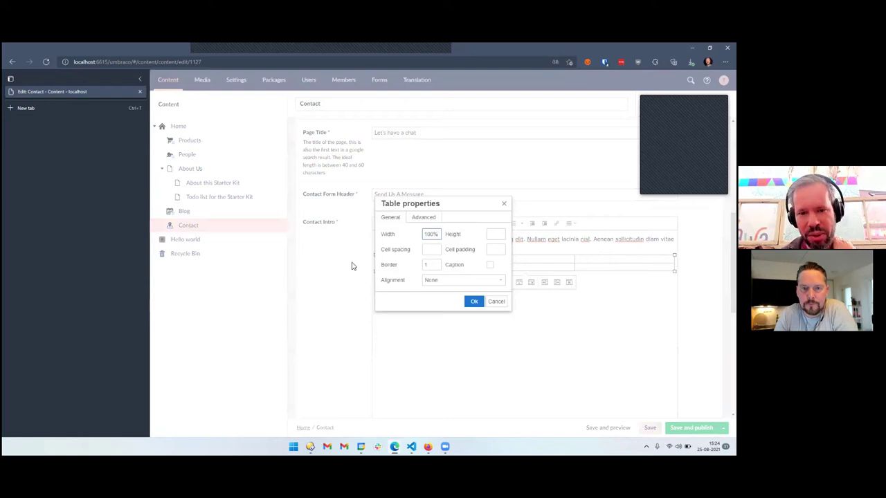
In the Advanced table settings, set the background colour to red #c42525
click(424, 218)
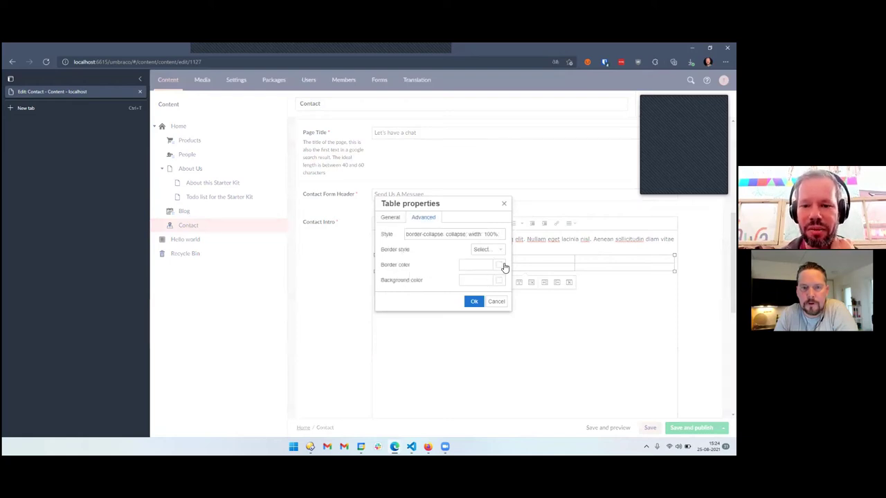
click(467, 266)
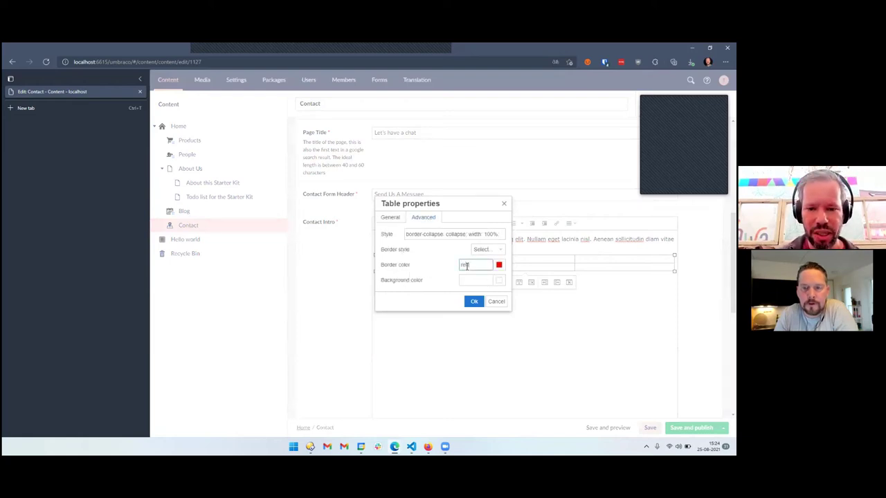
key(Tab)
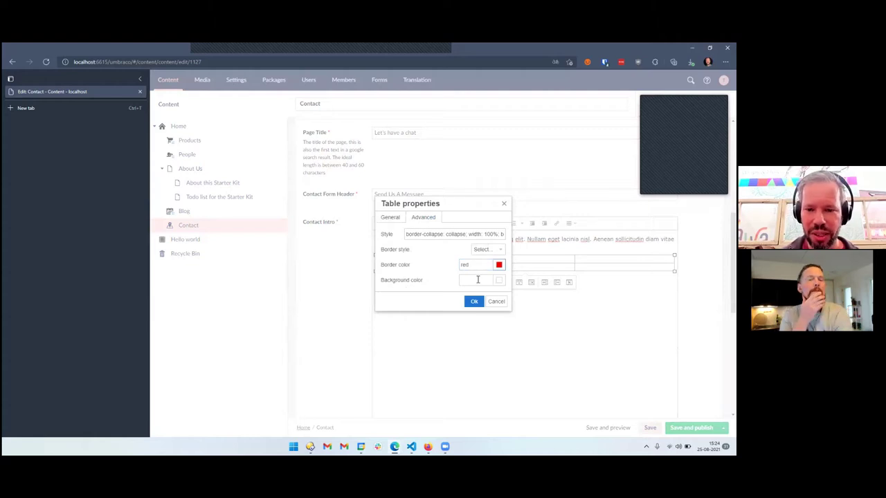
click(477, 283)
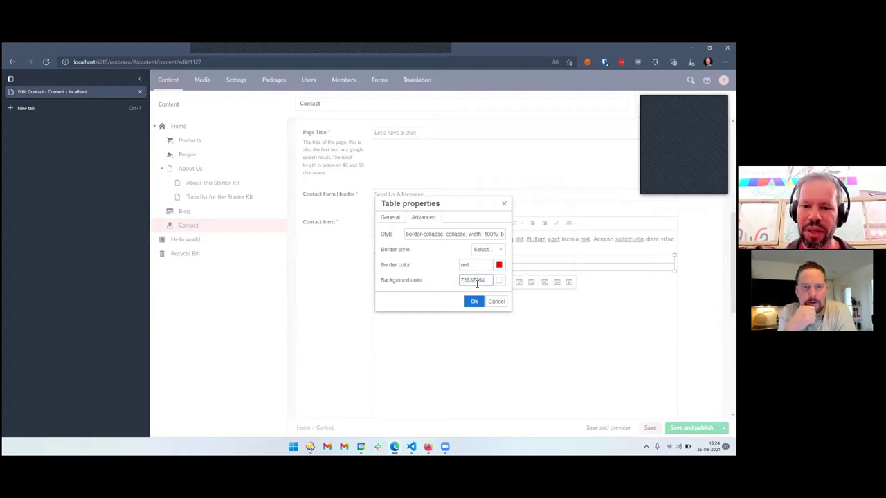
click(500, 285)
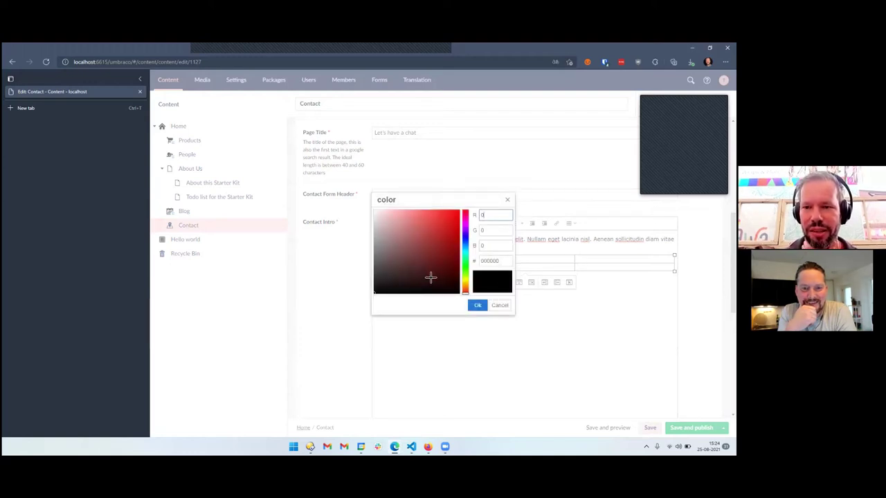
click(444, 229)
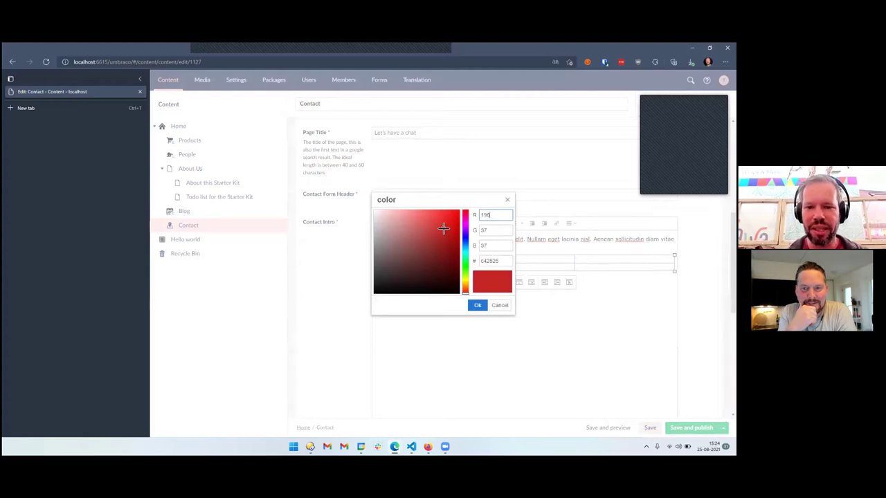
click(475, 305)
Set the table border colour to blue #1849c4 and apply the changes with Ok
click(498, 267)
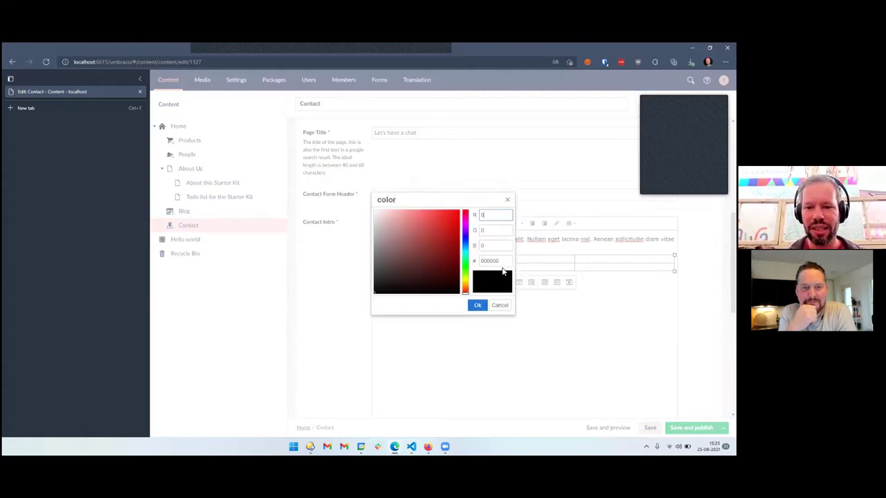
click(465, 239)
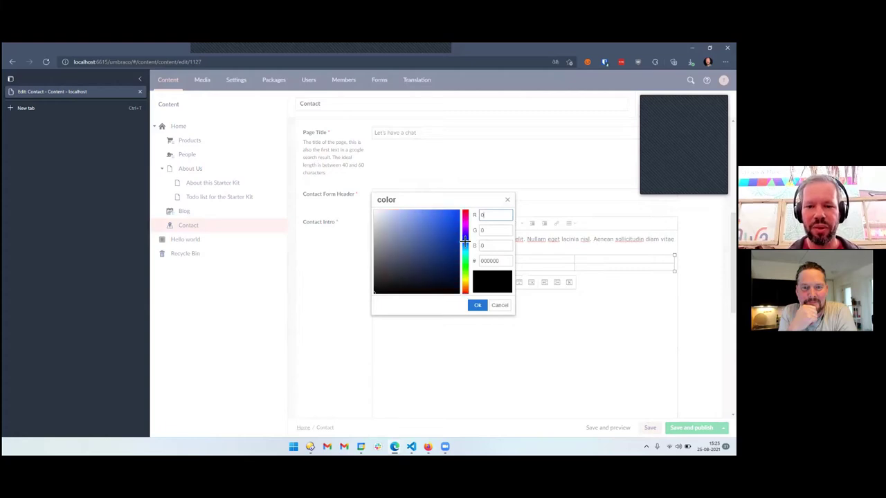
click(449, 228)
click(479, 306)
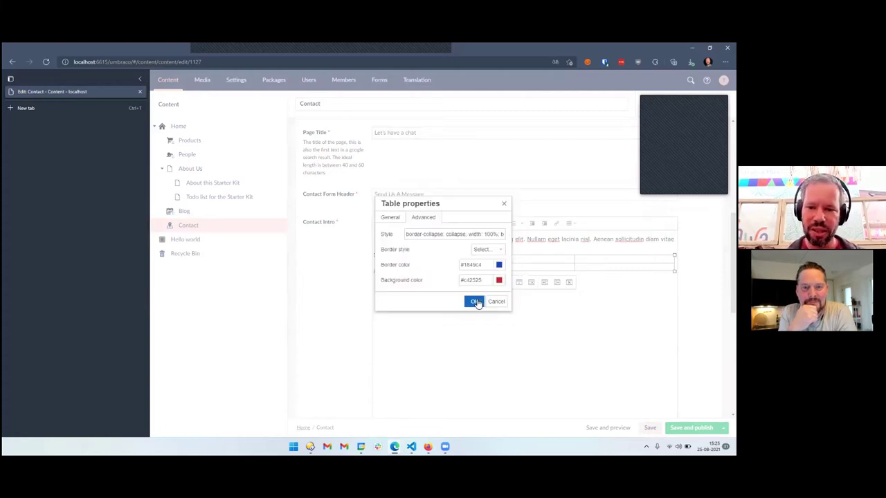
click(475, 303)
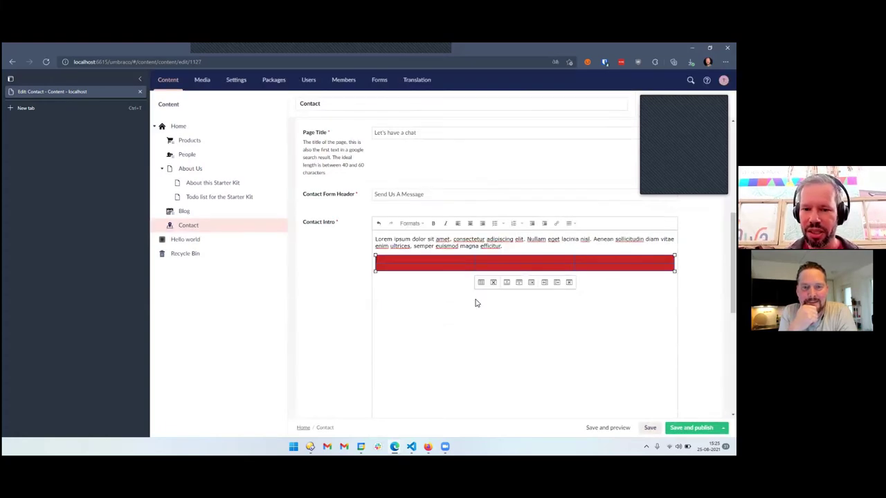
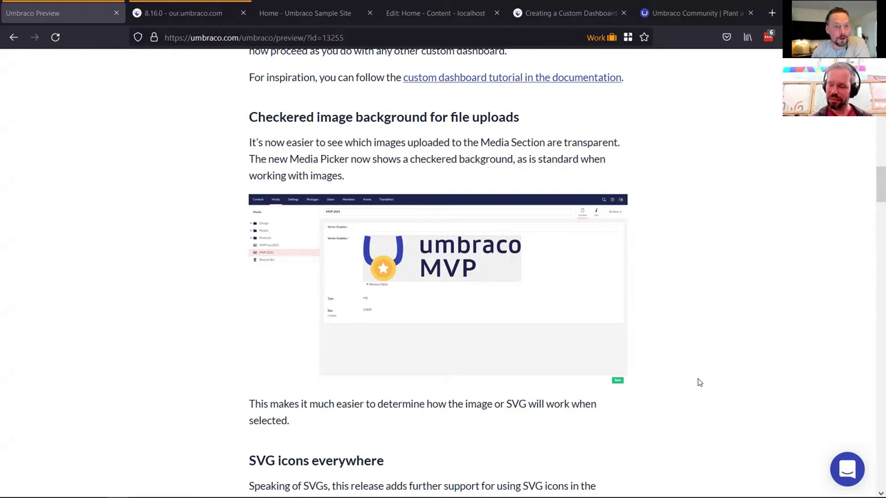
Read the blog preview past 'SVG icons everywhere' and 'Color picker for tables' to 'Updated dependencies'
scroll(632, 403, down, 6)
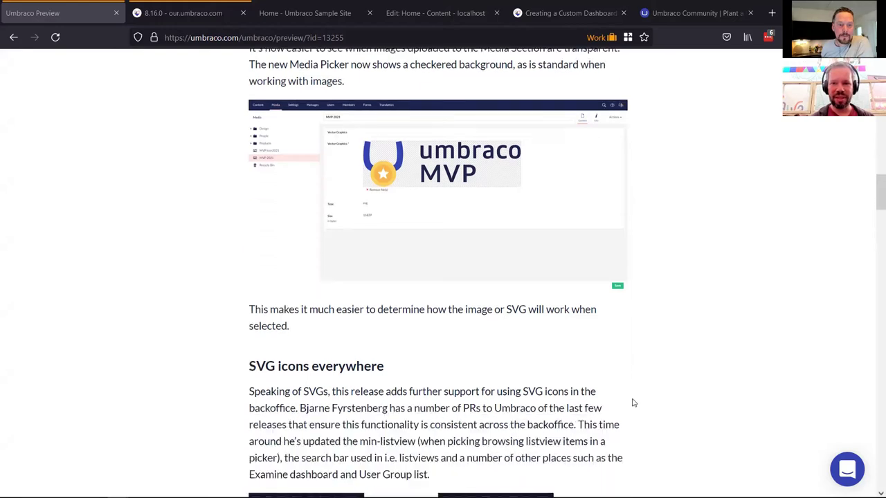
scroll(631, 405, down, 3)
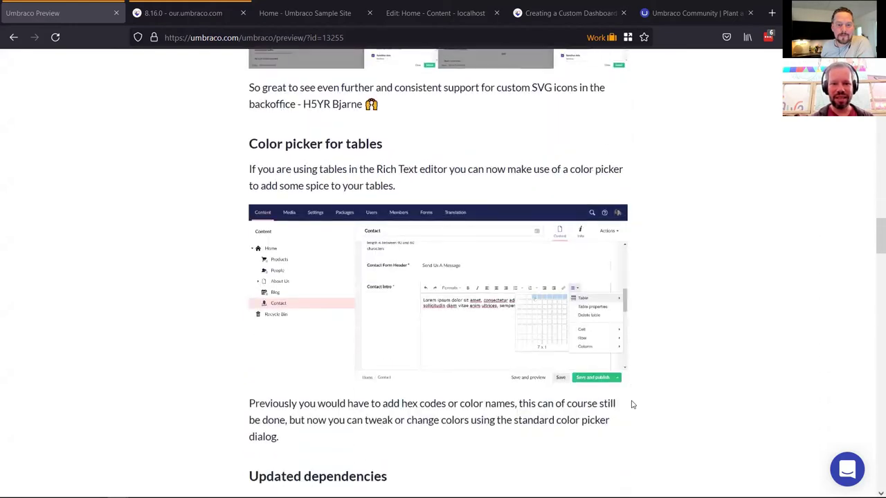
scroll(632, 404, down, 1)
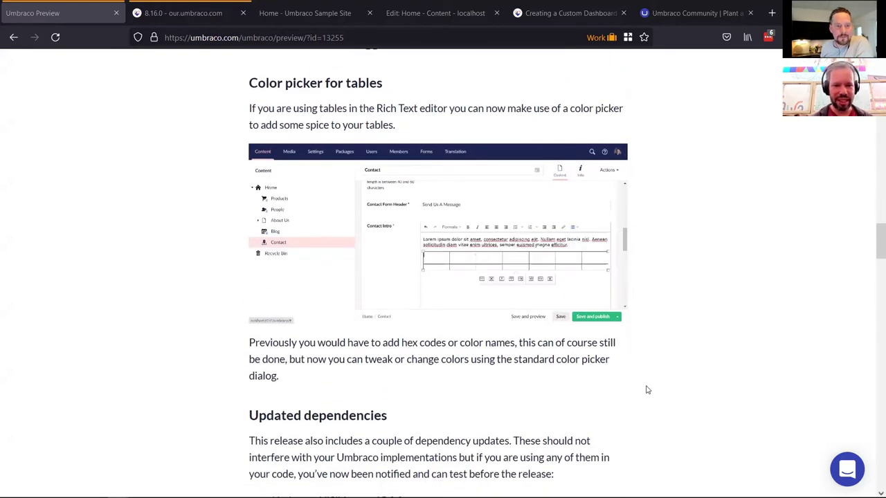
scroll(648, 380, up, 1)
scroll(647, 382, down, 2)
scroll(648, 381, up, 7)
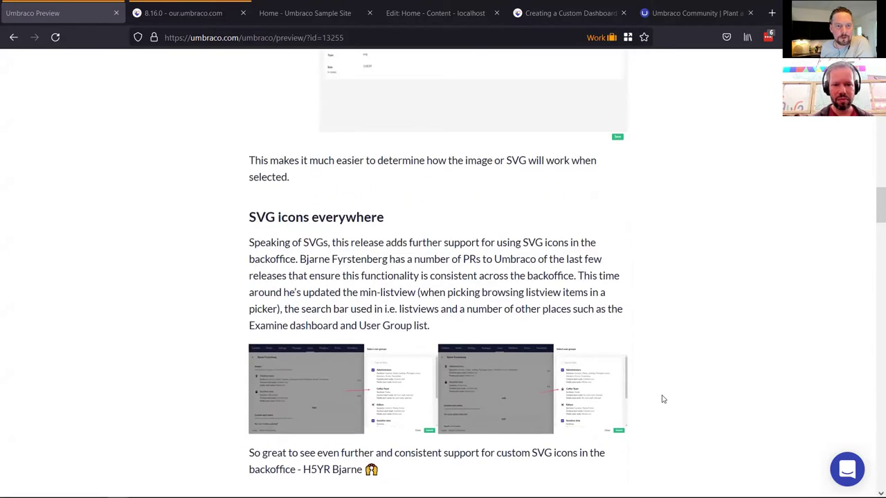
scroll(662, 397, down, 1)
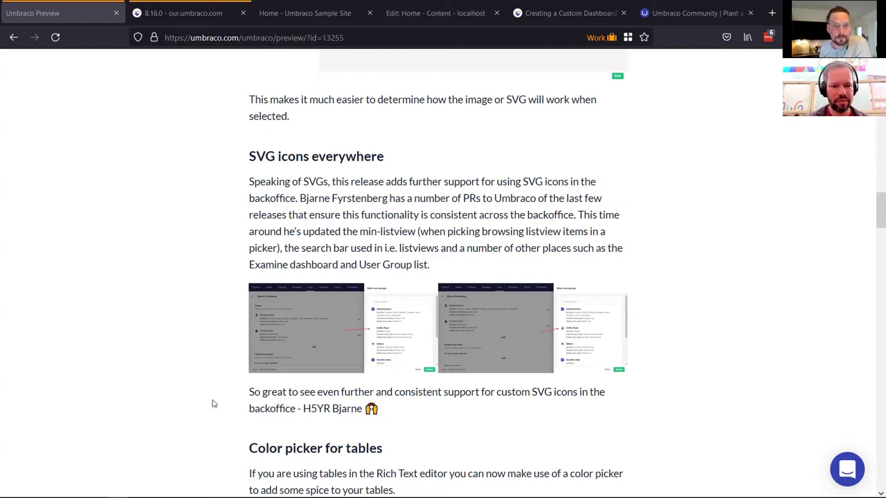
scroll(213, 404, down, 2)
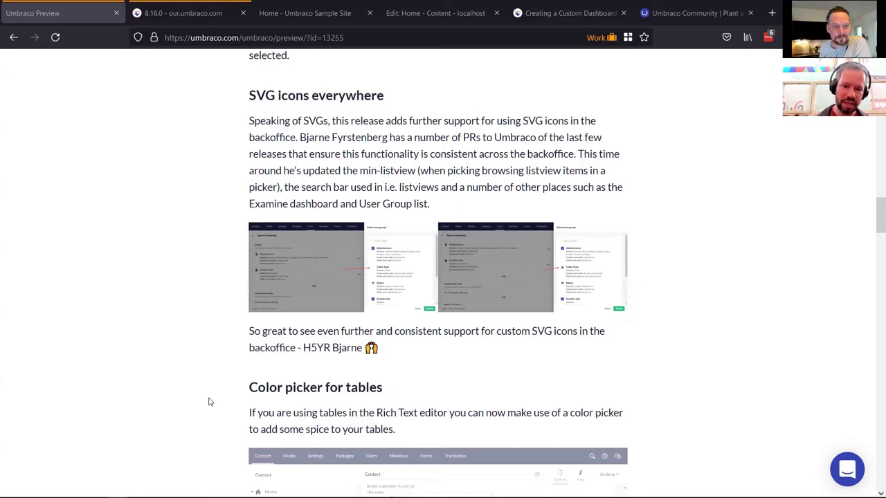
scroll(208, 403, down, 10)
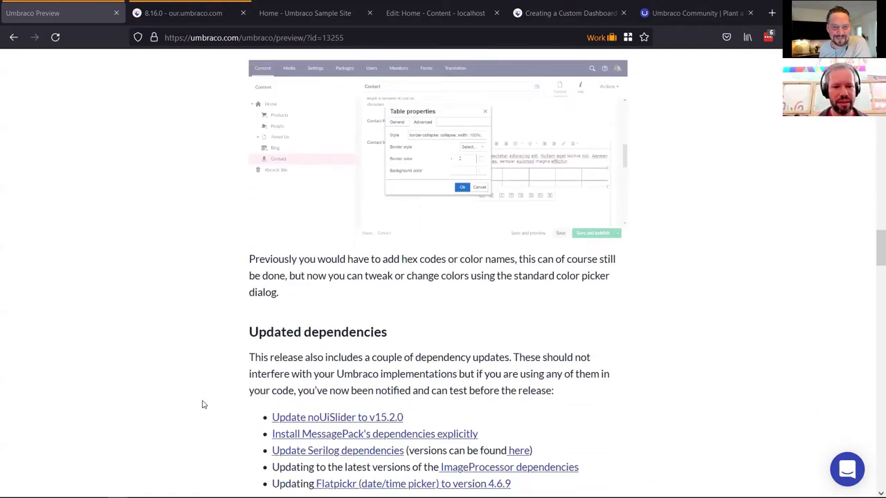
scroll(202, 405, down, 3)
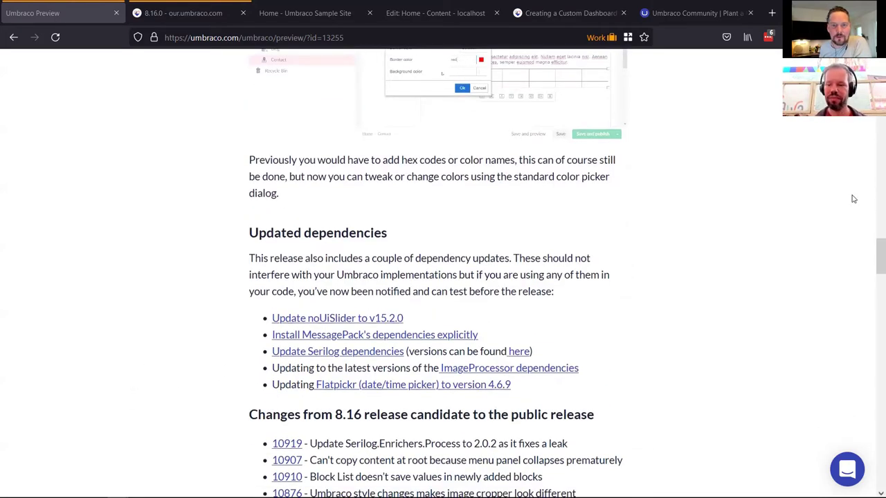
scroll(773, 217, down, 2)
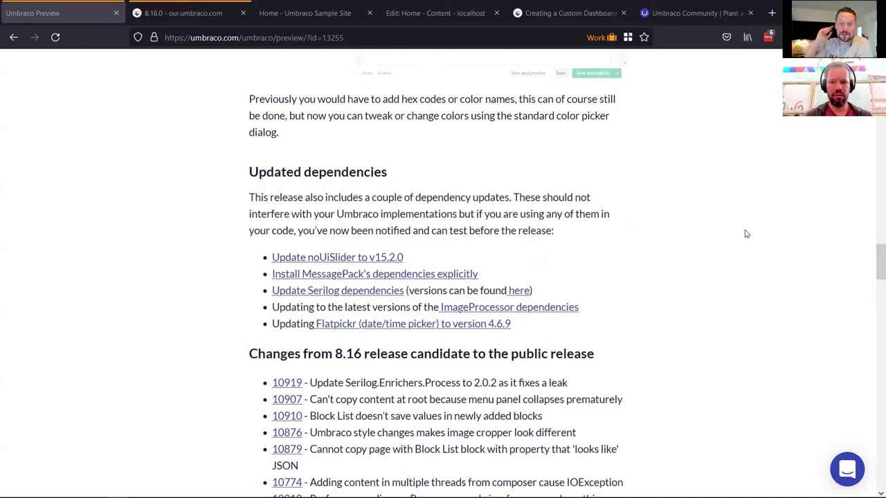
Review the 8.16.0 release page's related issue-tracker changes by category, then return to the blog preview
click(177, 11)
scroll(551, 318, down, 4)
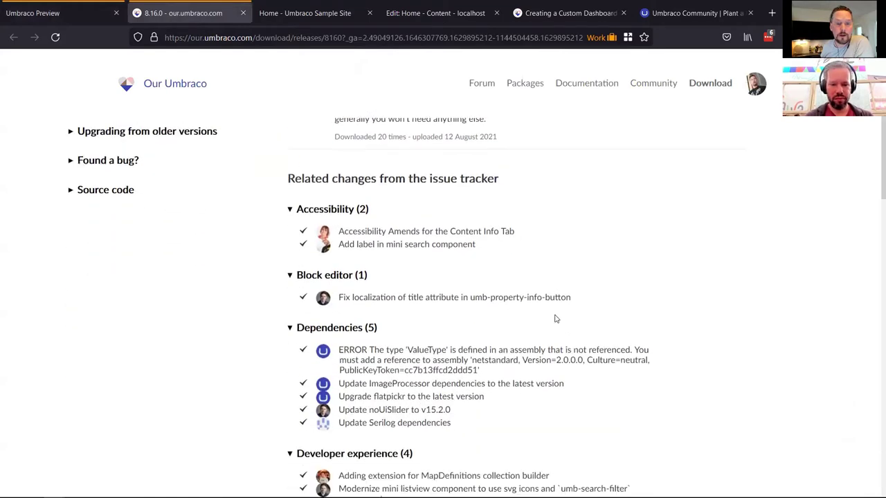
scroll(654, 345, down, 1)
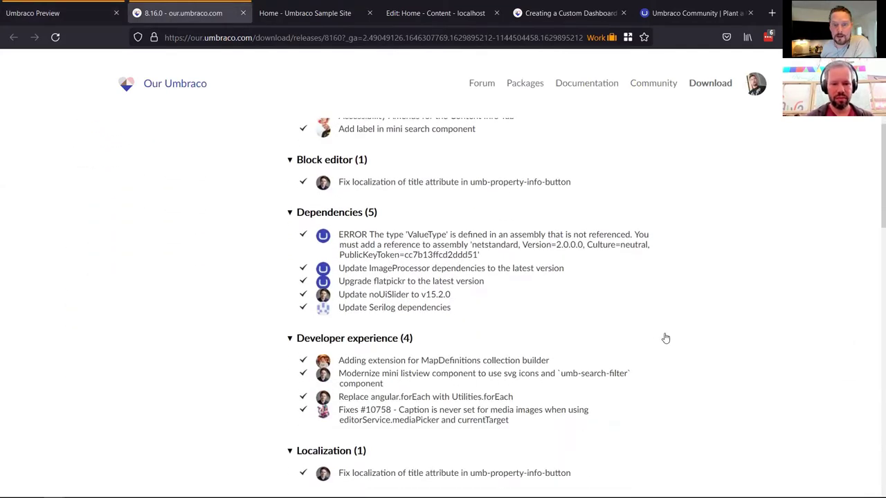
scroll(667, 337, down, 2)
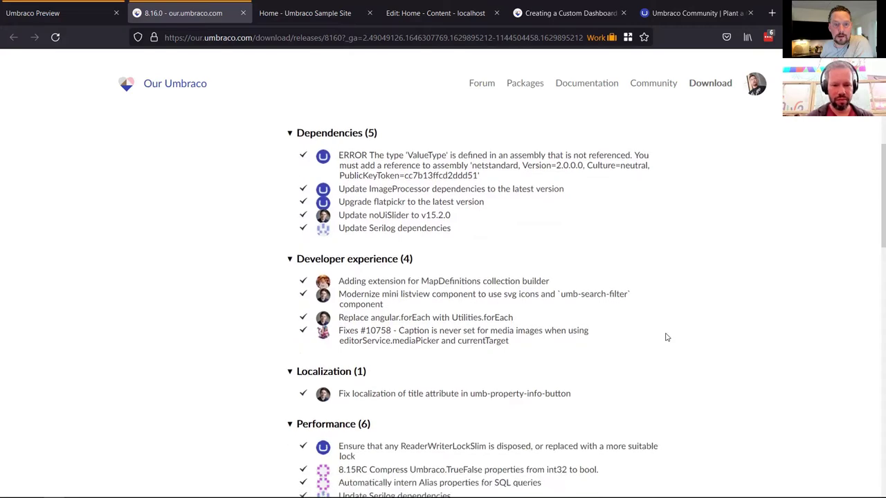
scroll(666, 338, up, 2)
scroll(666, 338, up, 1)
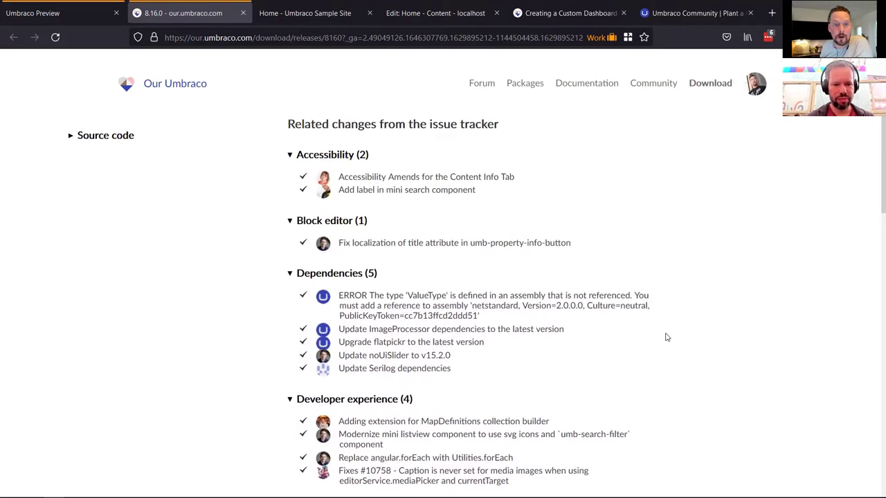
scroll(665, 334, down, 4)
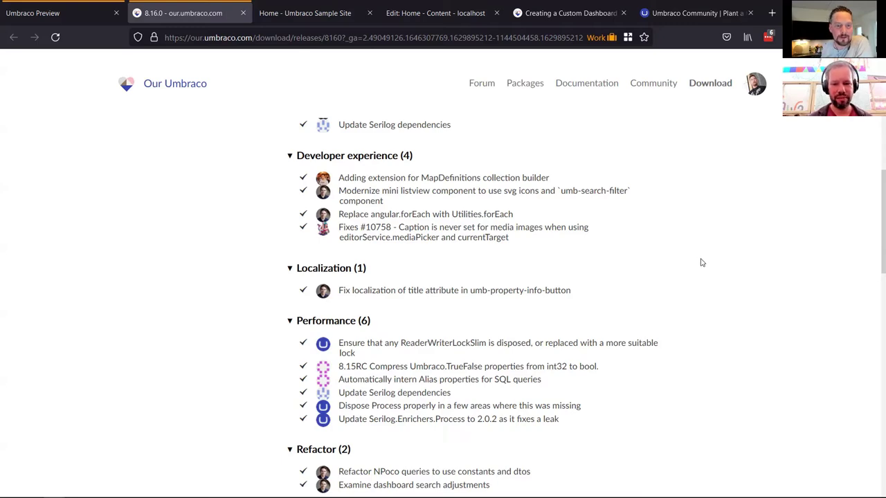
click(76, 10)
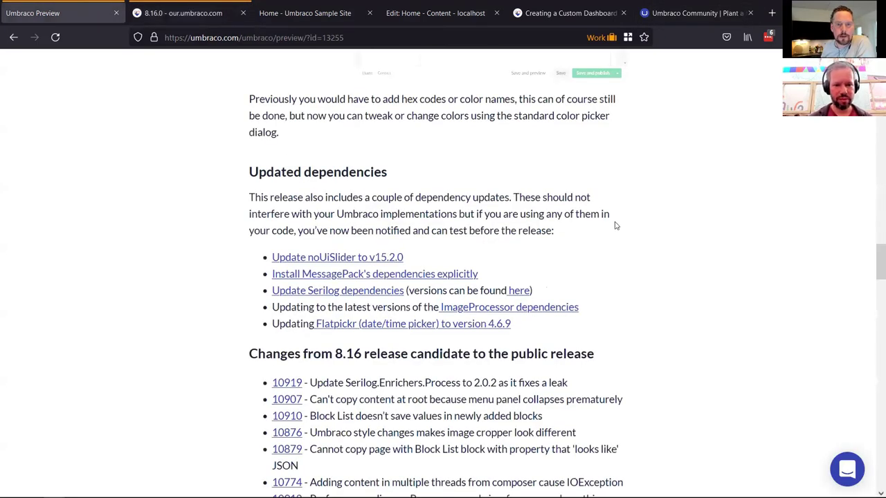
Read down to Community Contributions: 44 of 59 fixes from 19 contributors, with the PR table
scroll(623, 214, down, 3)
scroll(643, 198, up, 2)
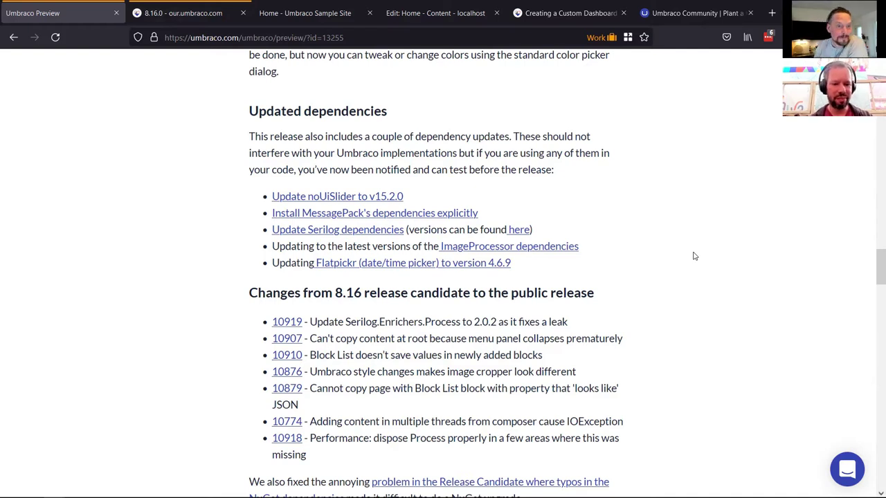
scroll(665, 158, down, 2)
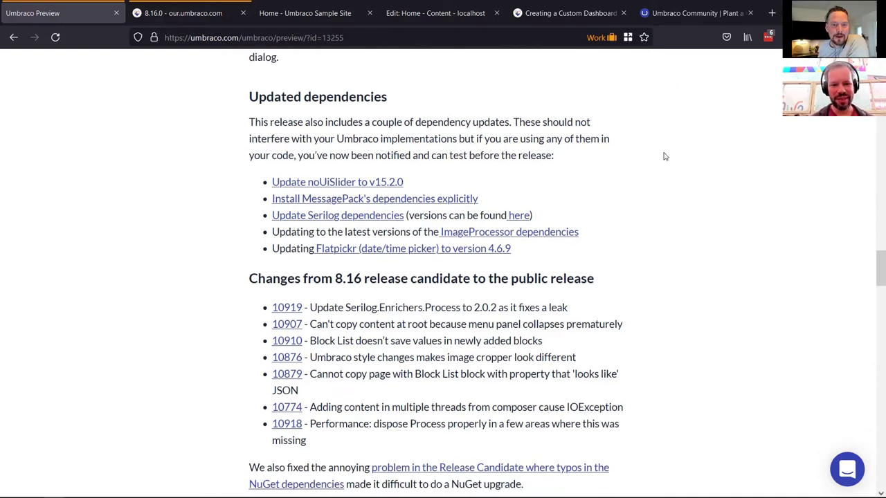
scroll(666, 162, down, 4)
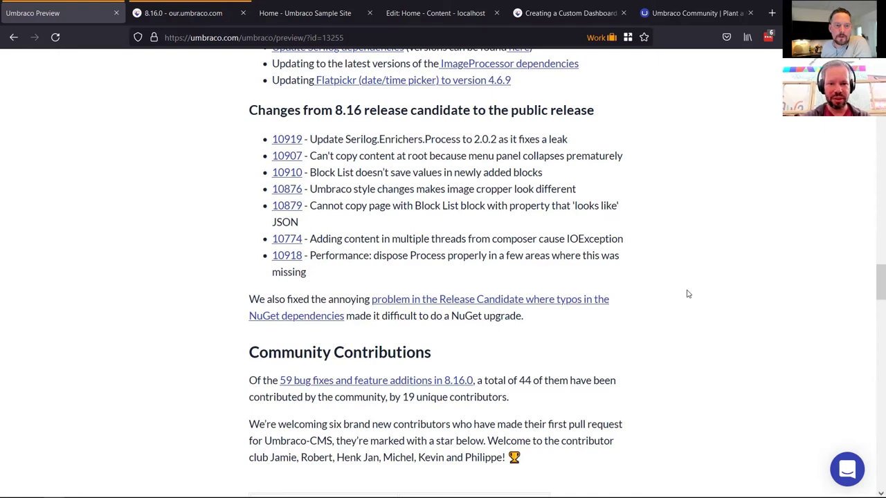
scroll(689, 280, down, 1)
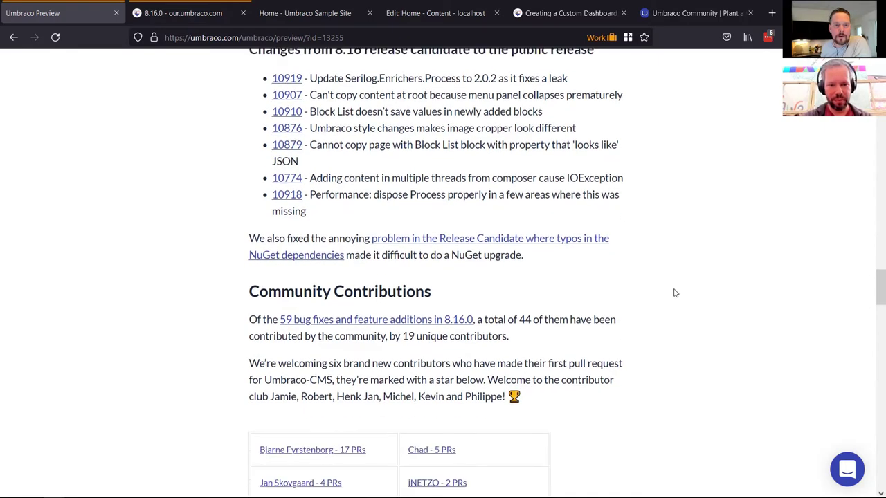
scroll(676, 294, down, 1)
scroll(678, 296, down, 2)
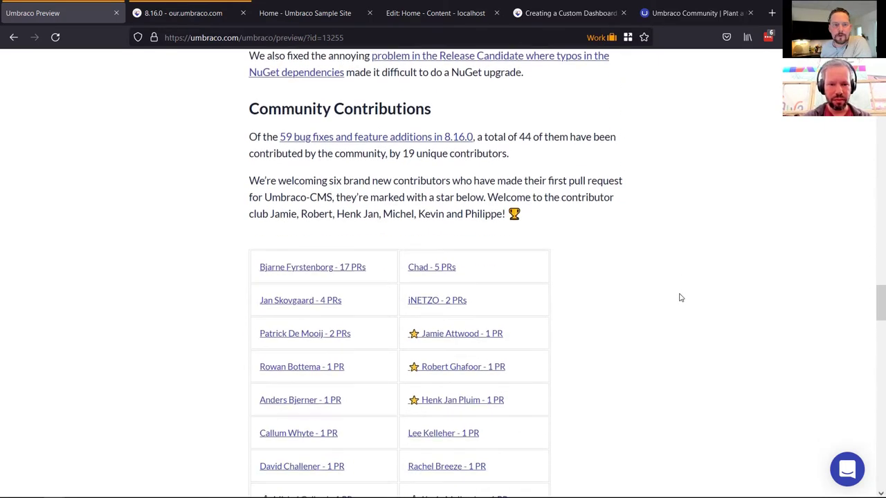